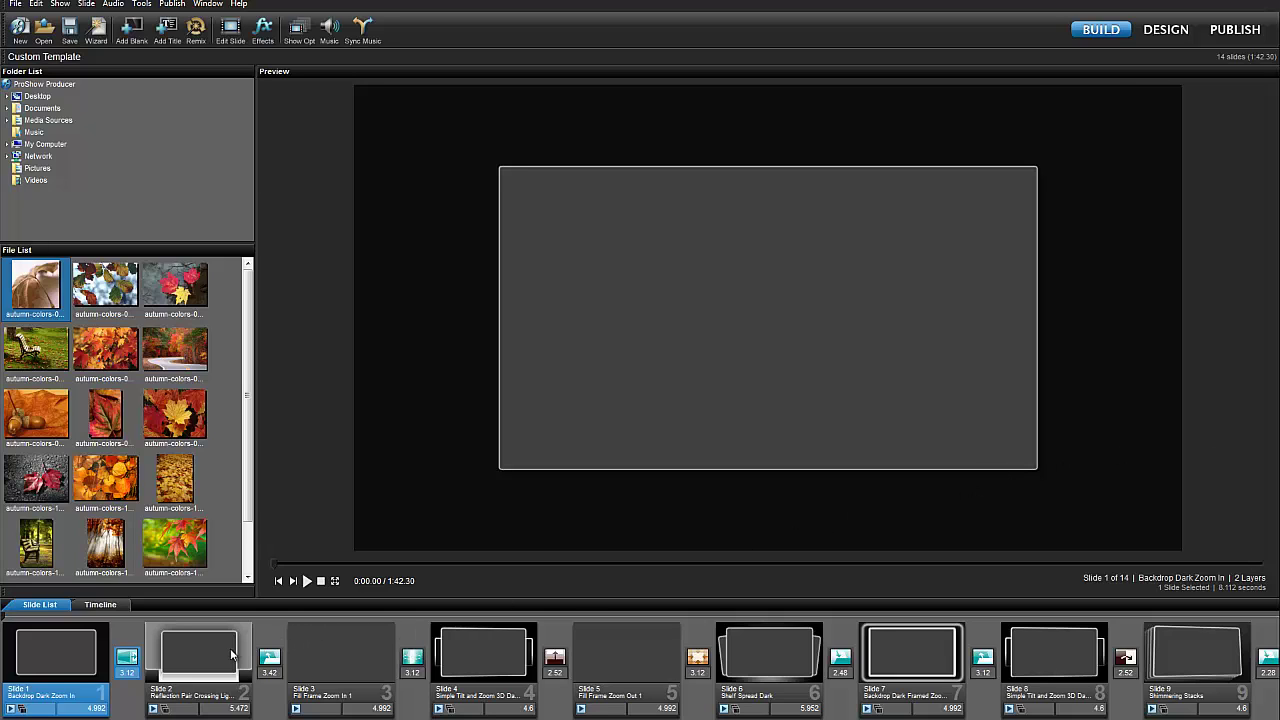
Step: Preview template slides 2 and 4, Shelf Spread Dark, Backdrop Dark Framed Zoom Out 3D and Simple Tilt and Zoom 3D Dark 1
left_click(231, 655)
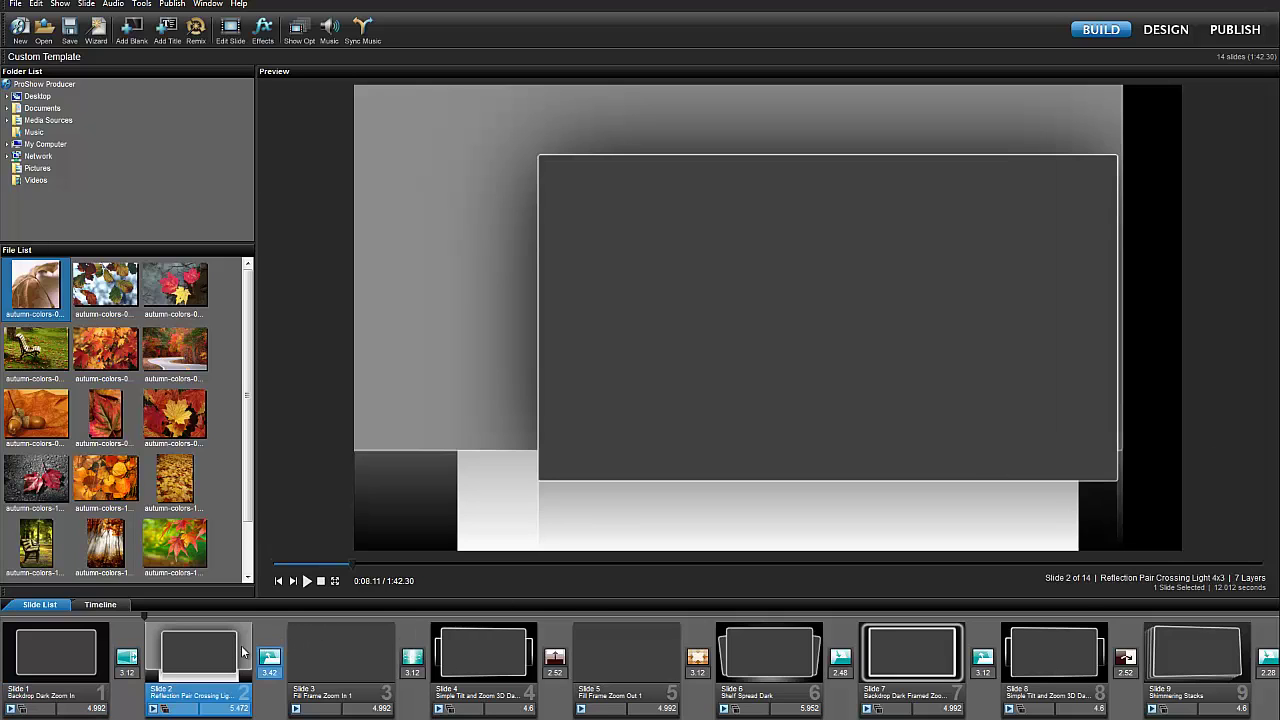
left_click(463, 648)
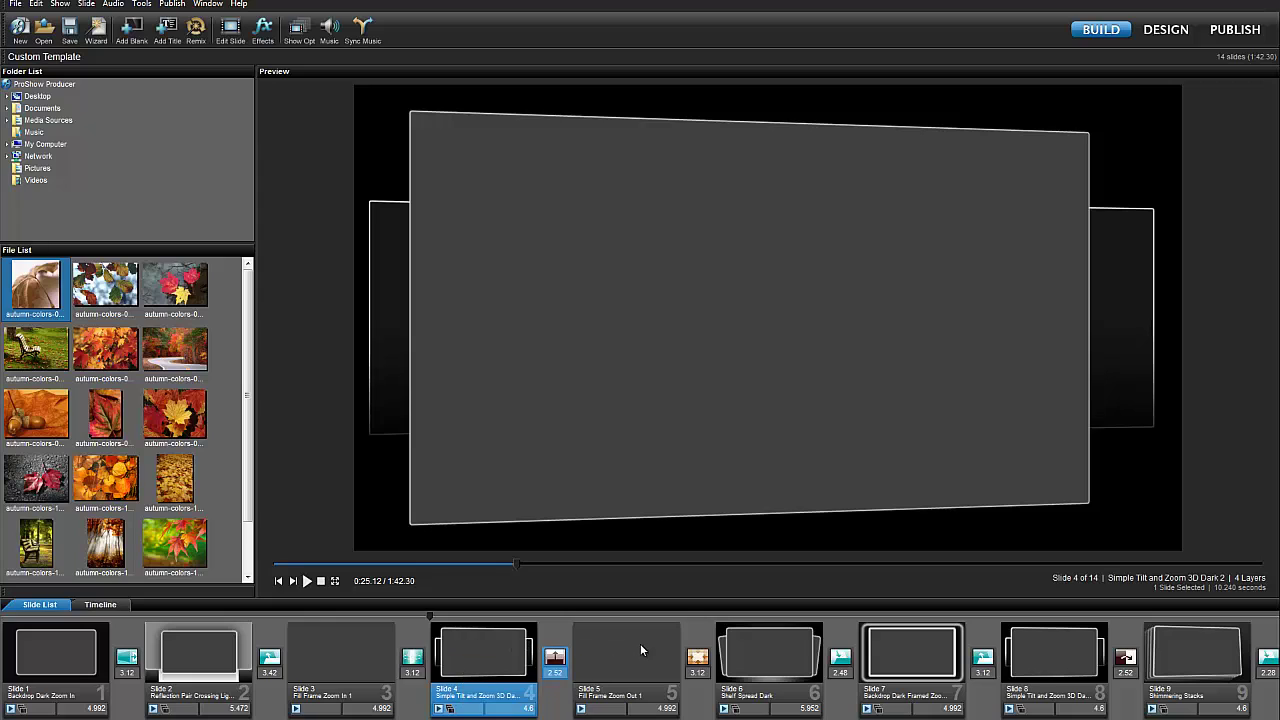
left_click(744, 645)
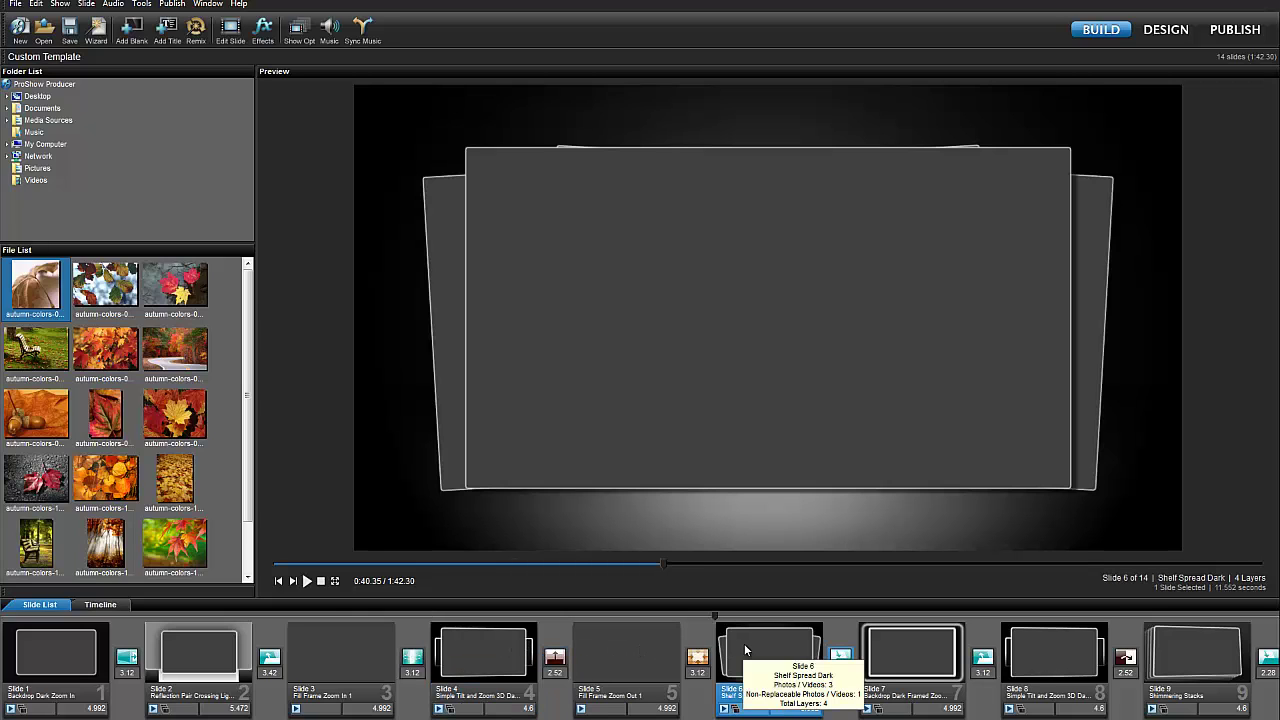
left_click(912, 648)
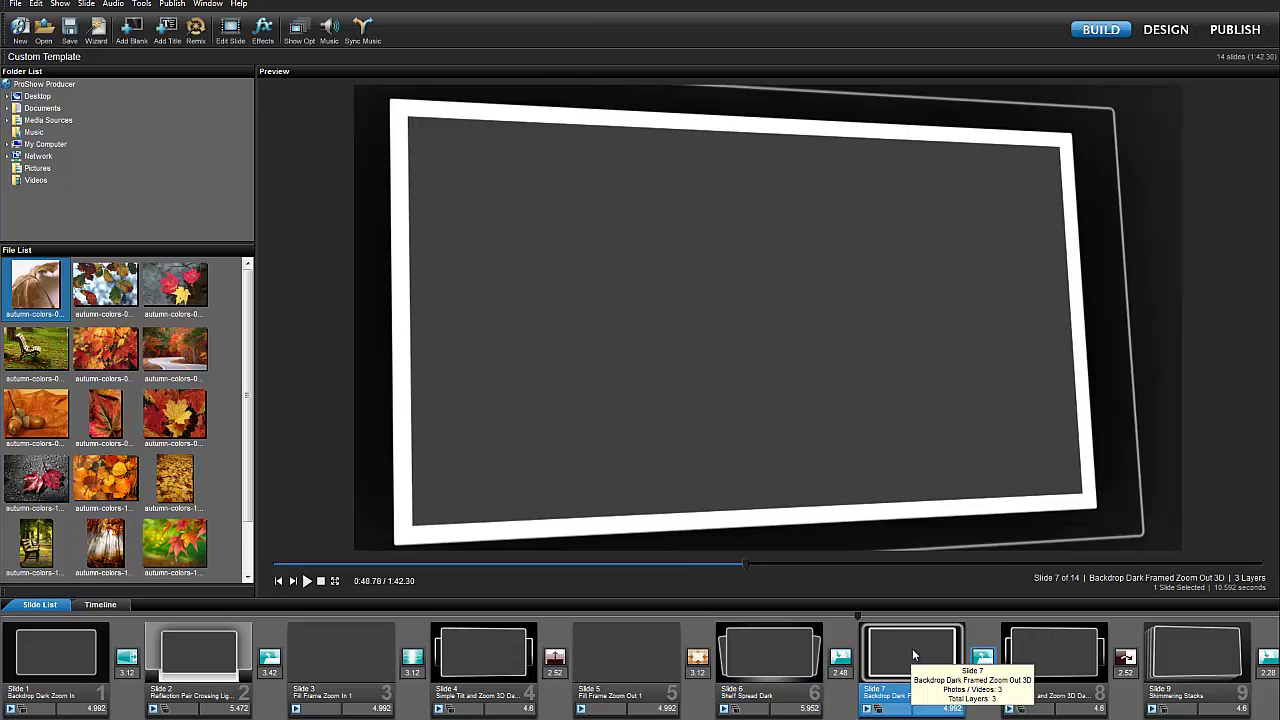
left_click(1070, 652)
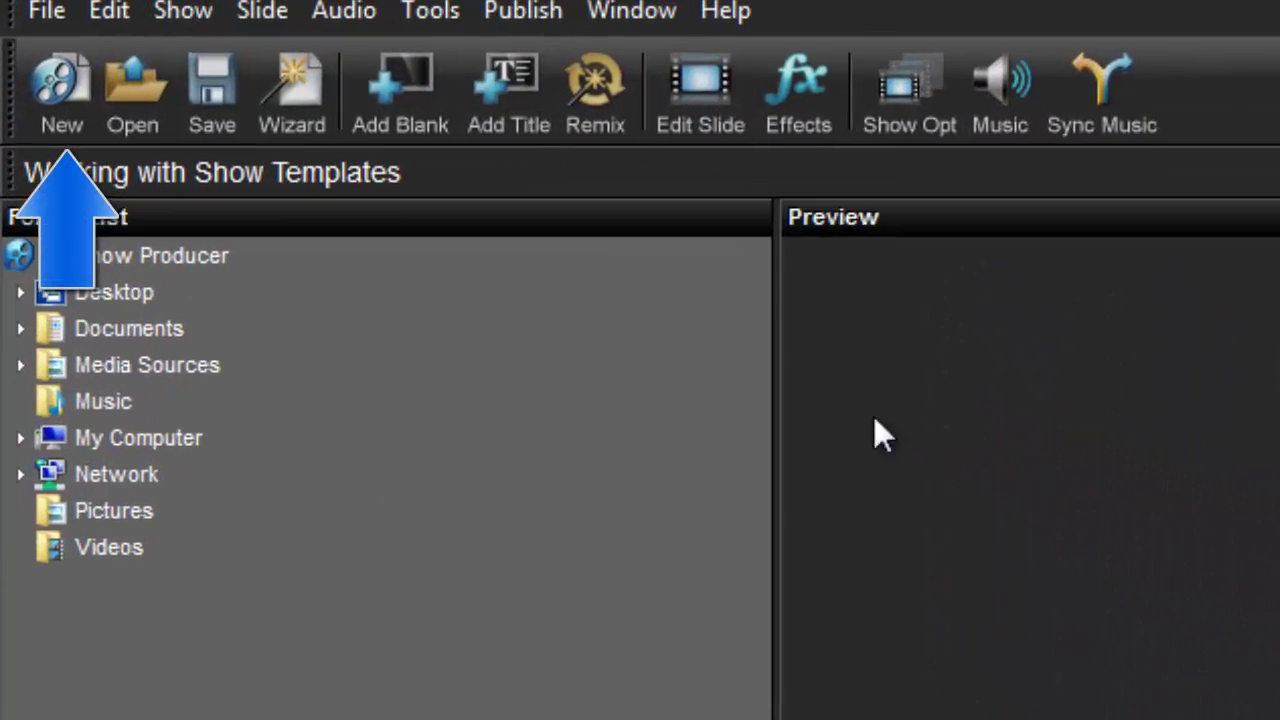
Step: Create a new show from the Custom Template, giving 10 placeholder slides totalling 1:22.48
left_click(74, 121)
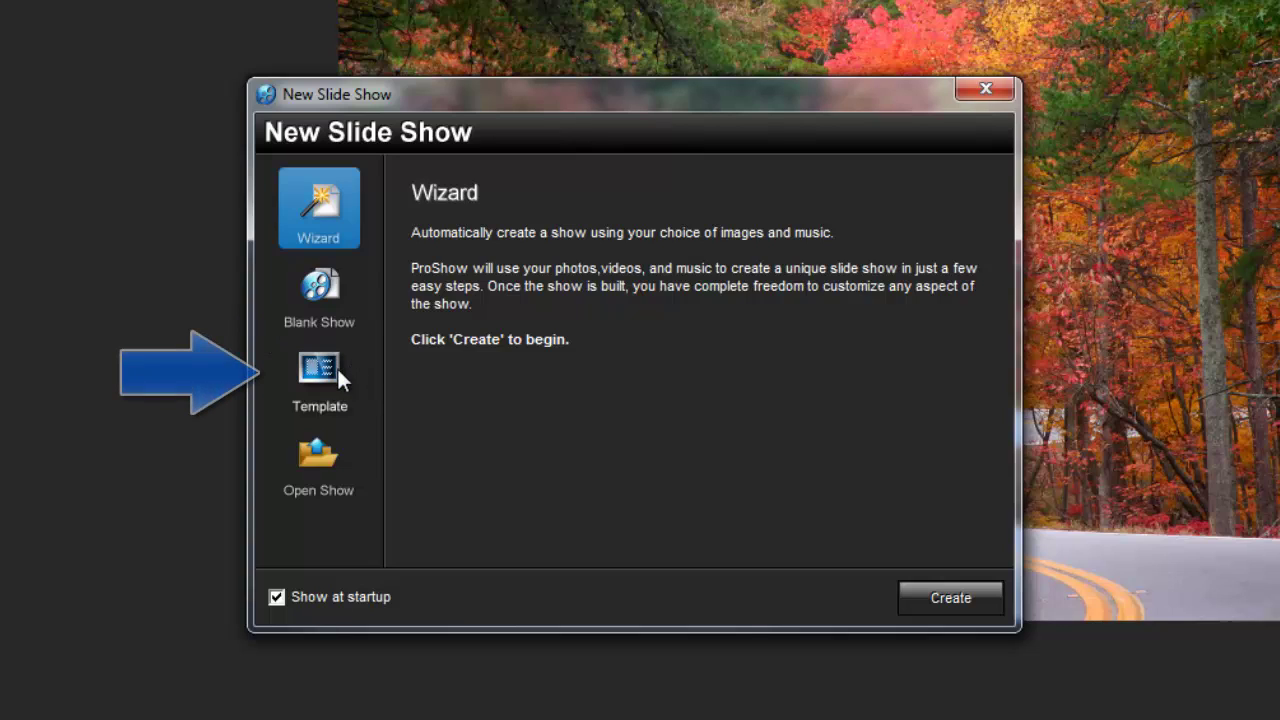
left_click(324, 369)
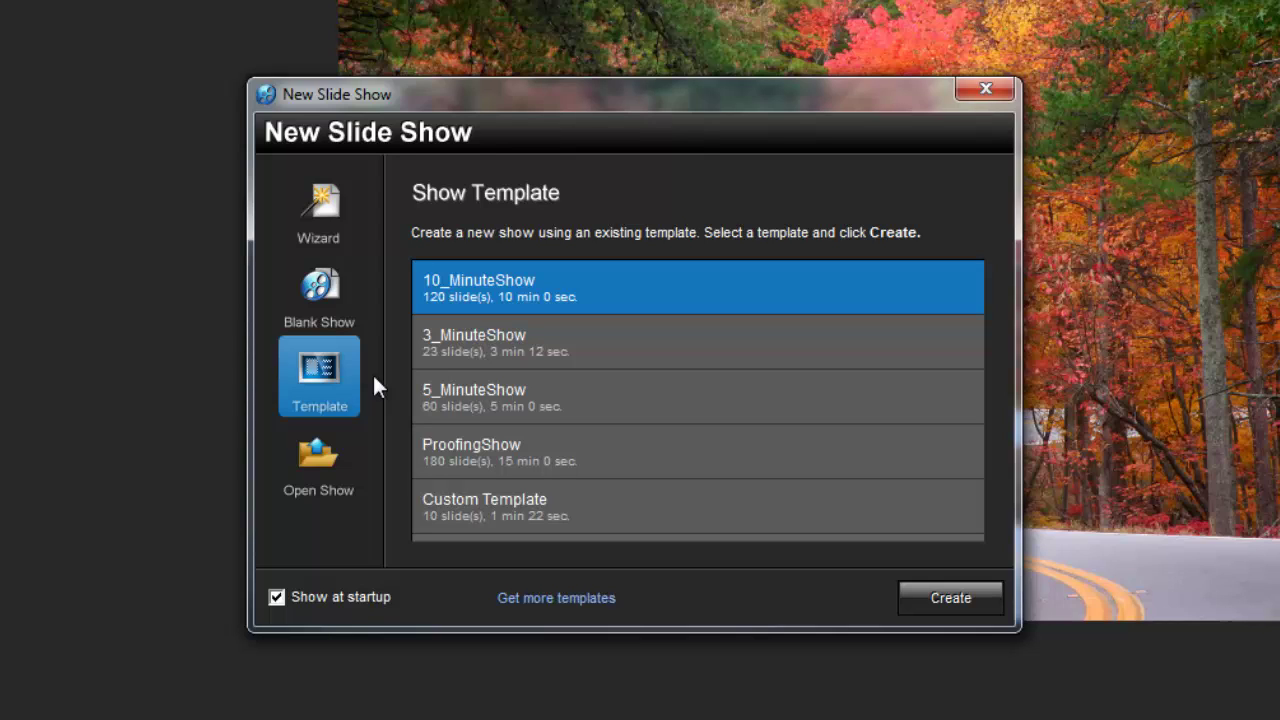
left_click(508, 501)
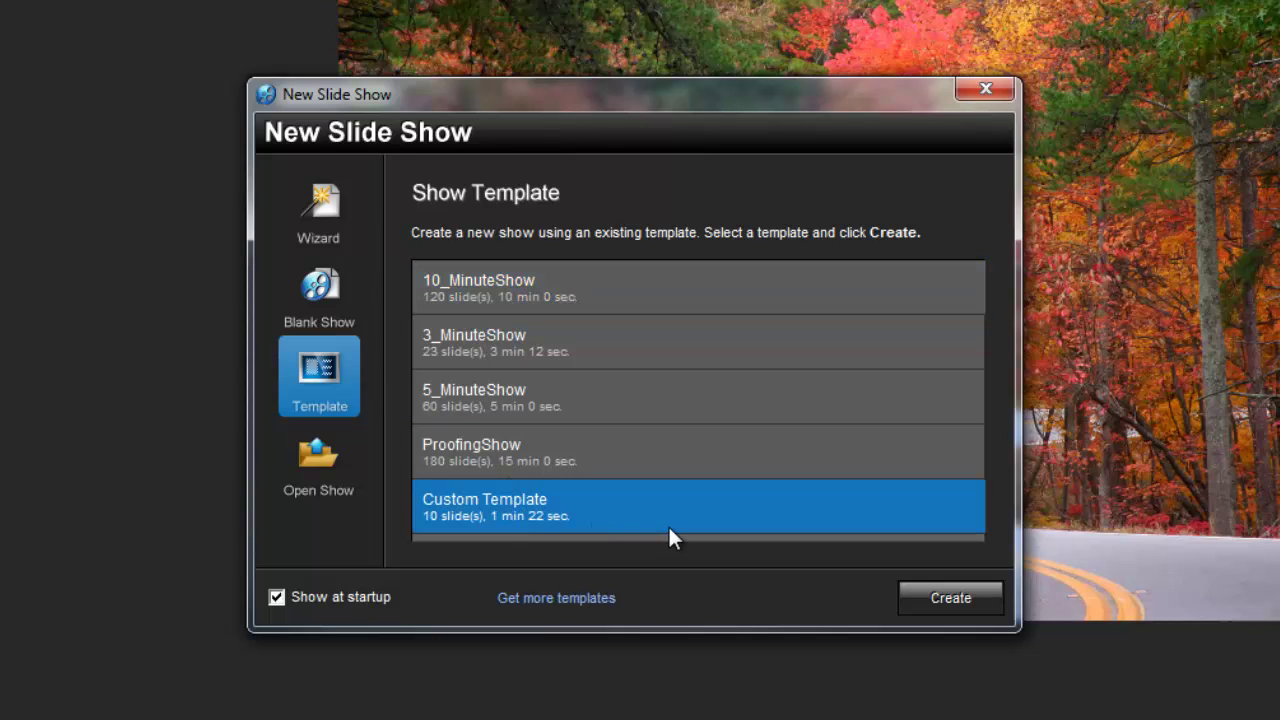
left_click(950, 599)
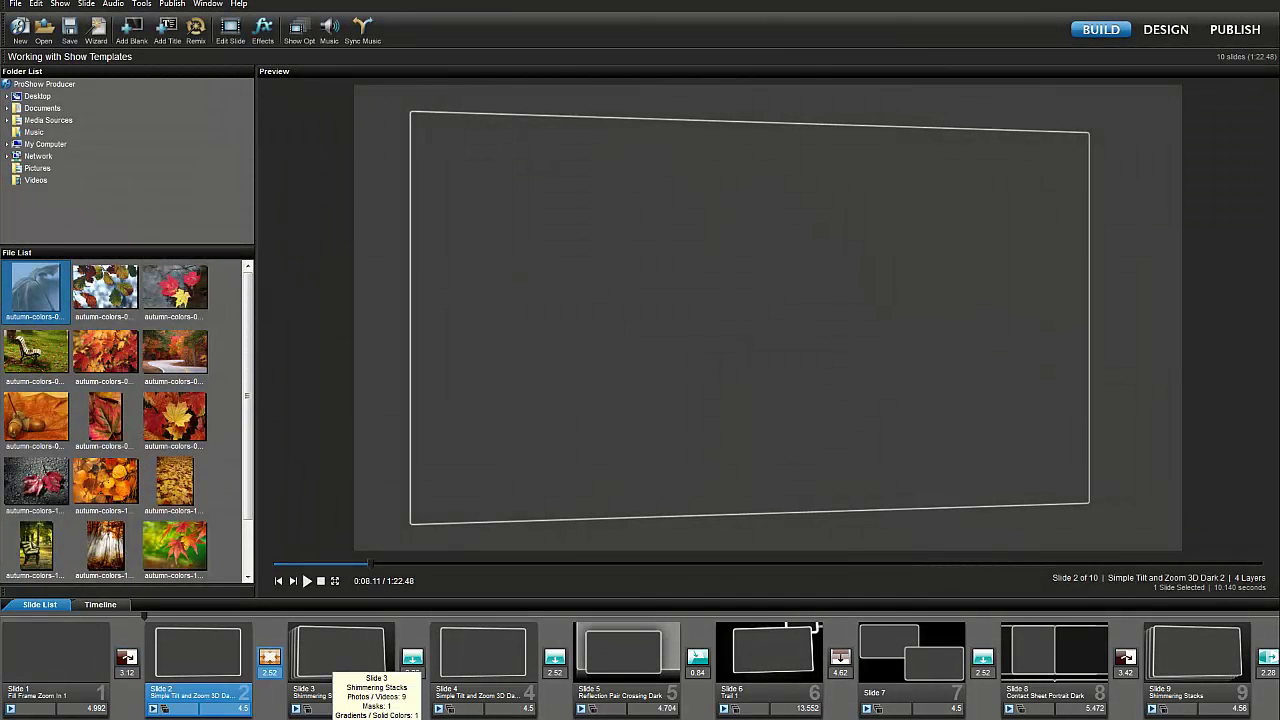
Step: Add the bench, red maple leaves and winding road photos to the empty placeholders, accepting the too-few-files warning
left_click(335, 655)
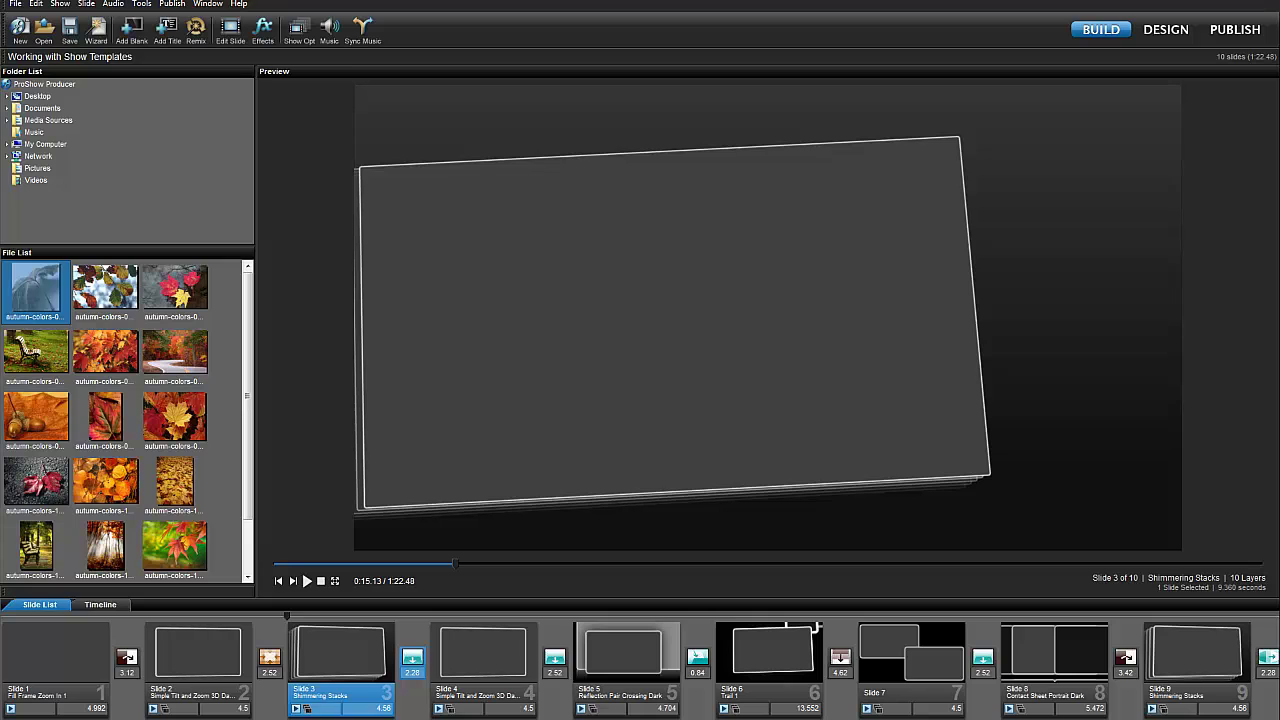
left_click(55, 655)
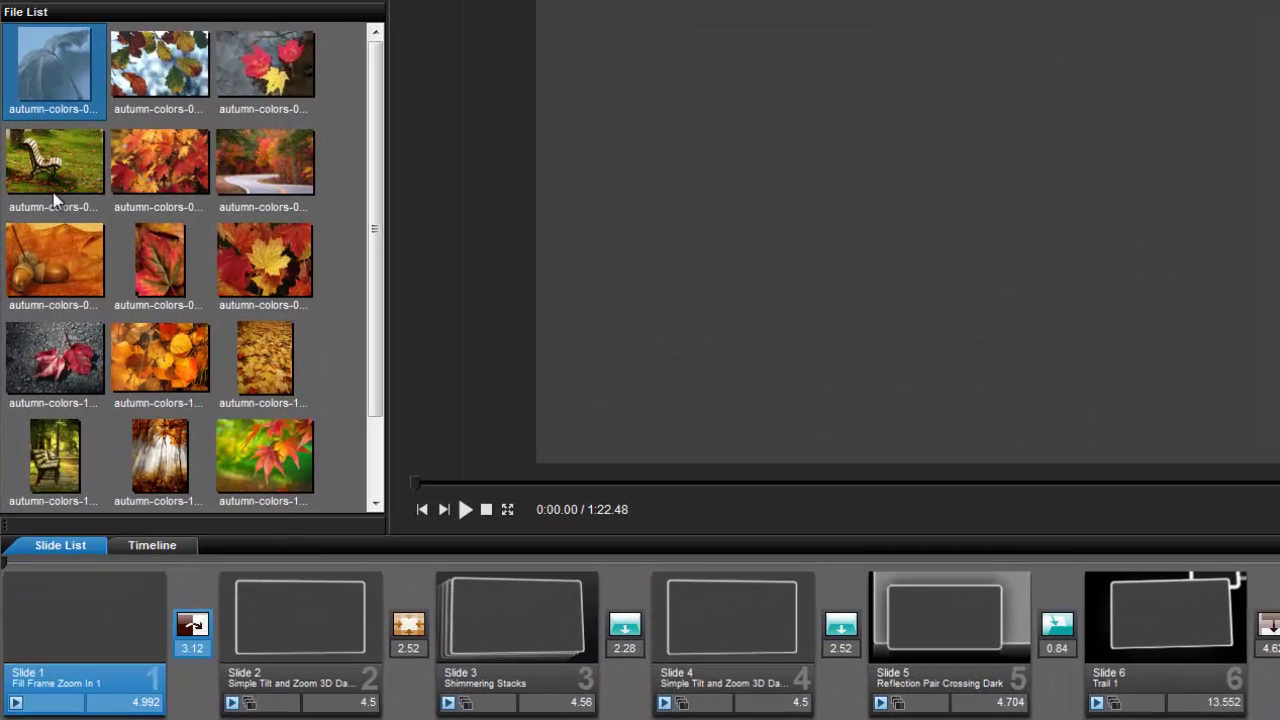
left_click(50, 170)
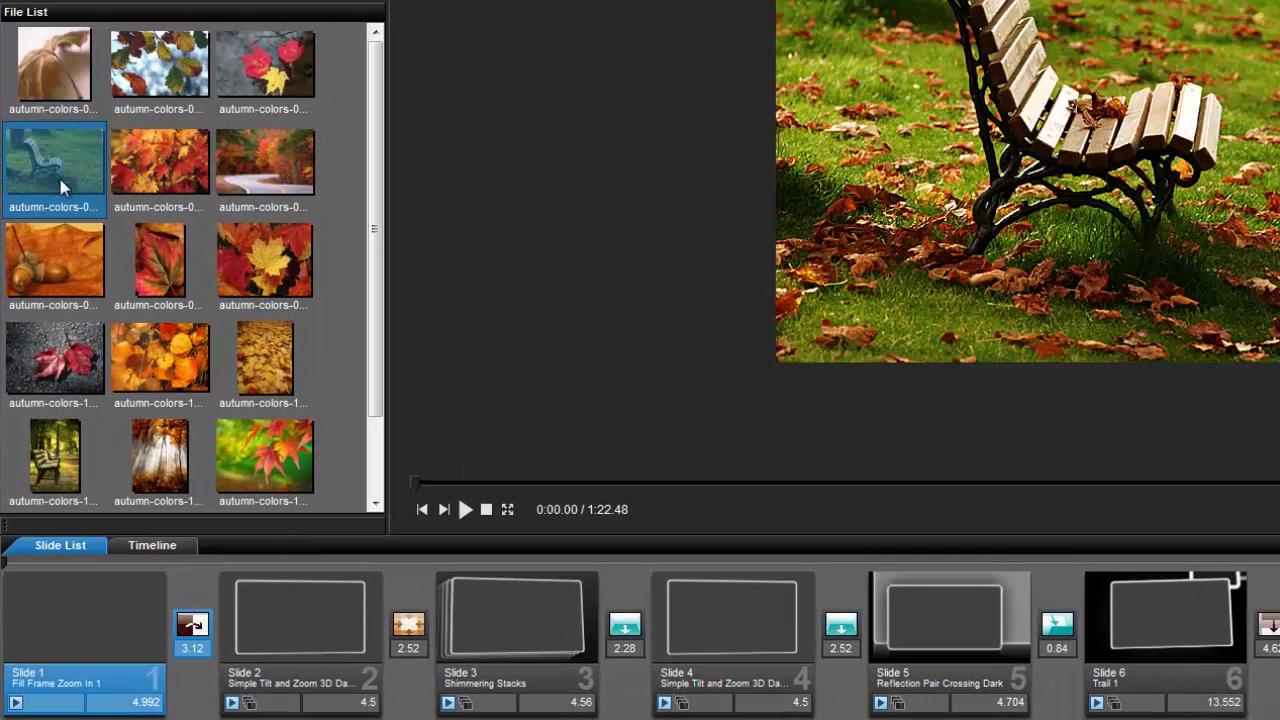
left_click(266, 172, "shift")
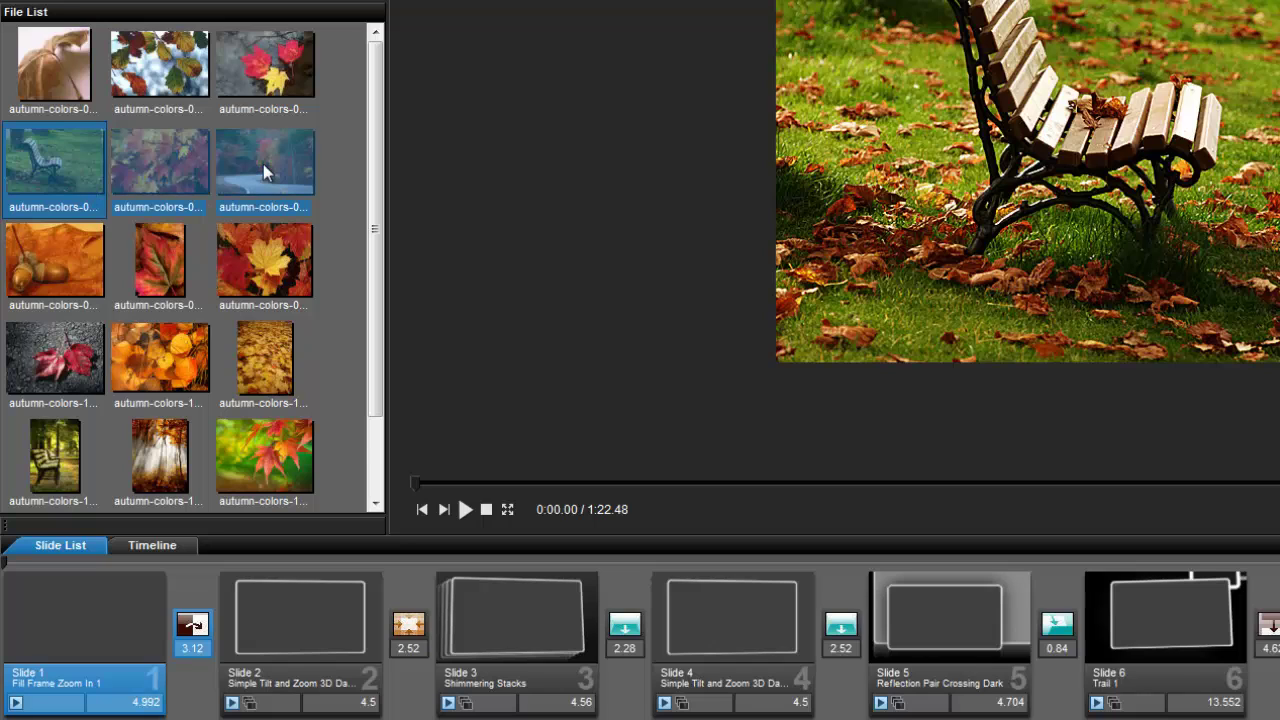
right_click(263, 168)
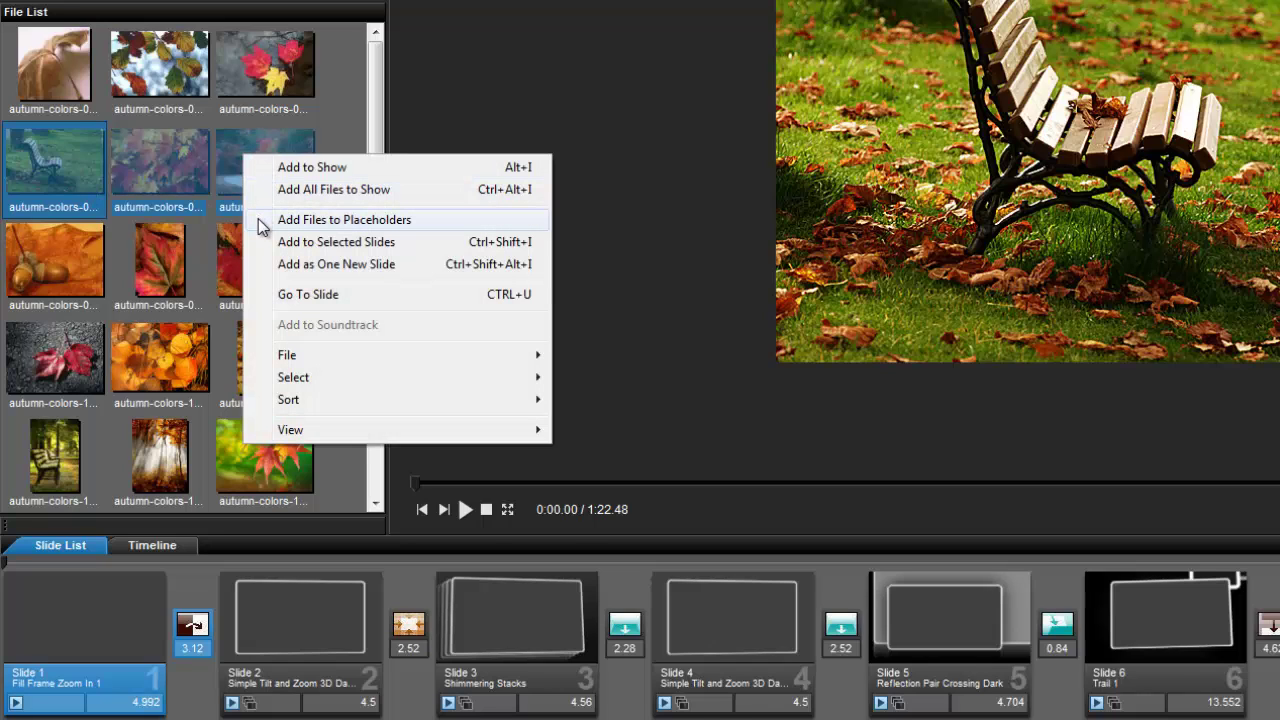
left_click(300, 219)
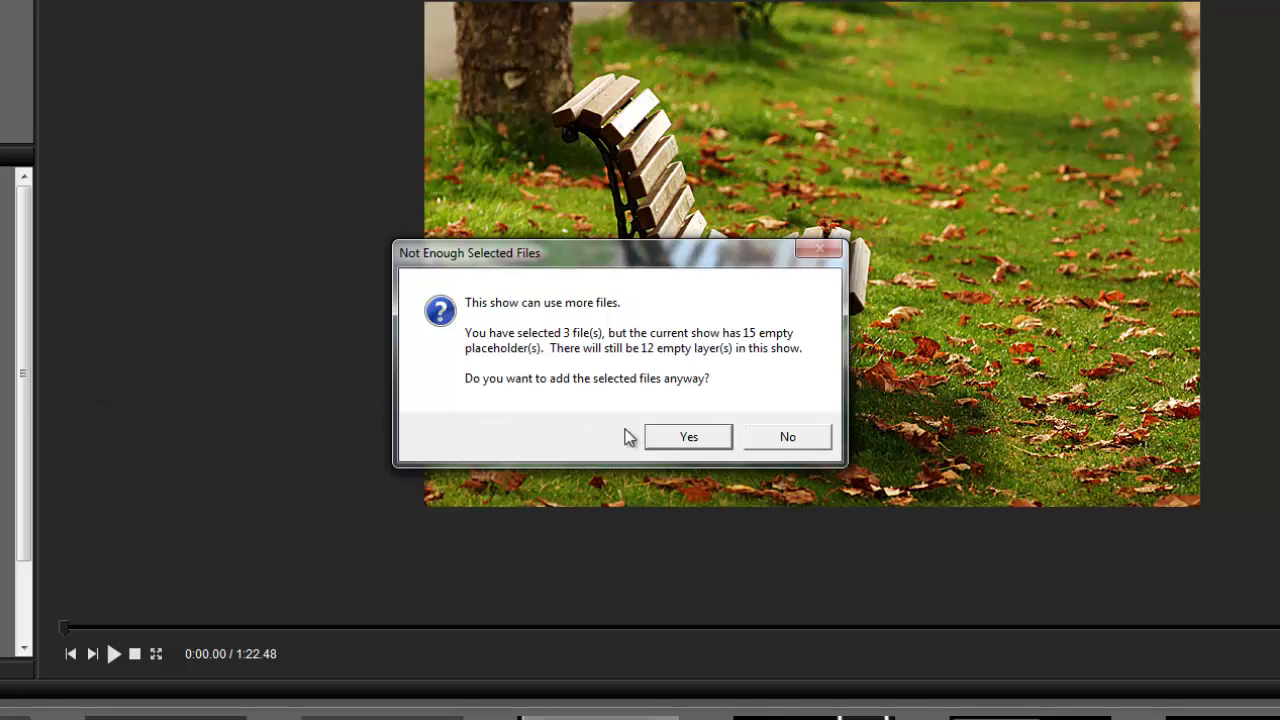
left_click(669, 437)
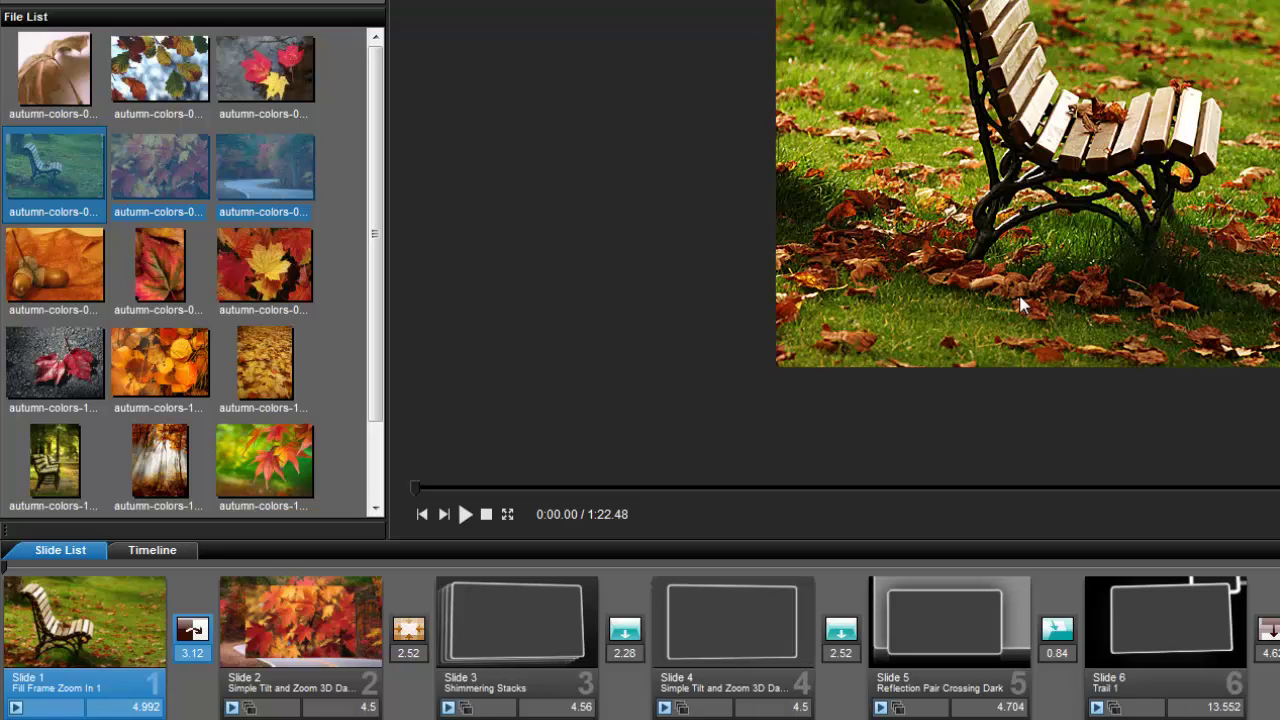
Step: Fill the next placeholders with the three third-row photos, starting with the acorn, despite the warning
left_click(90, 261)
left_click(248, 268, "shift")
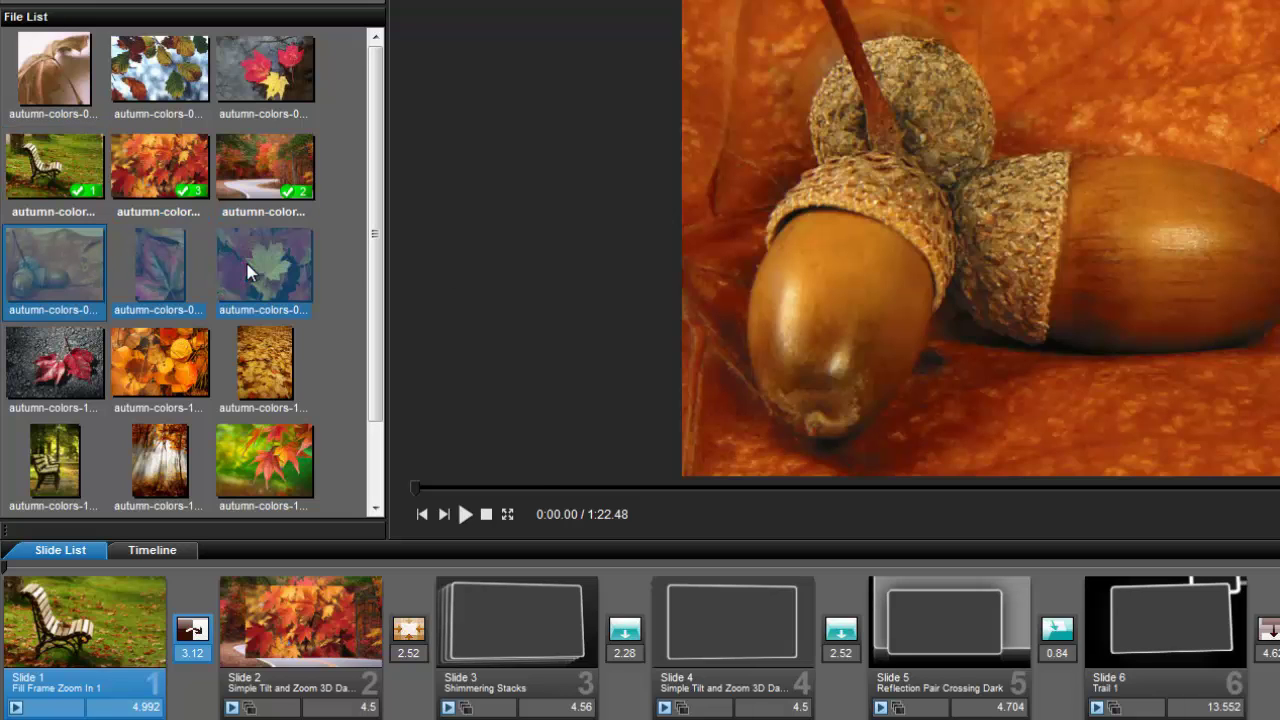
right_click(247, 264)
left_click(252, 320)
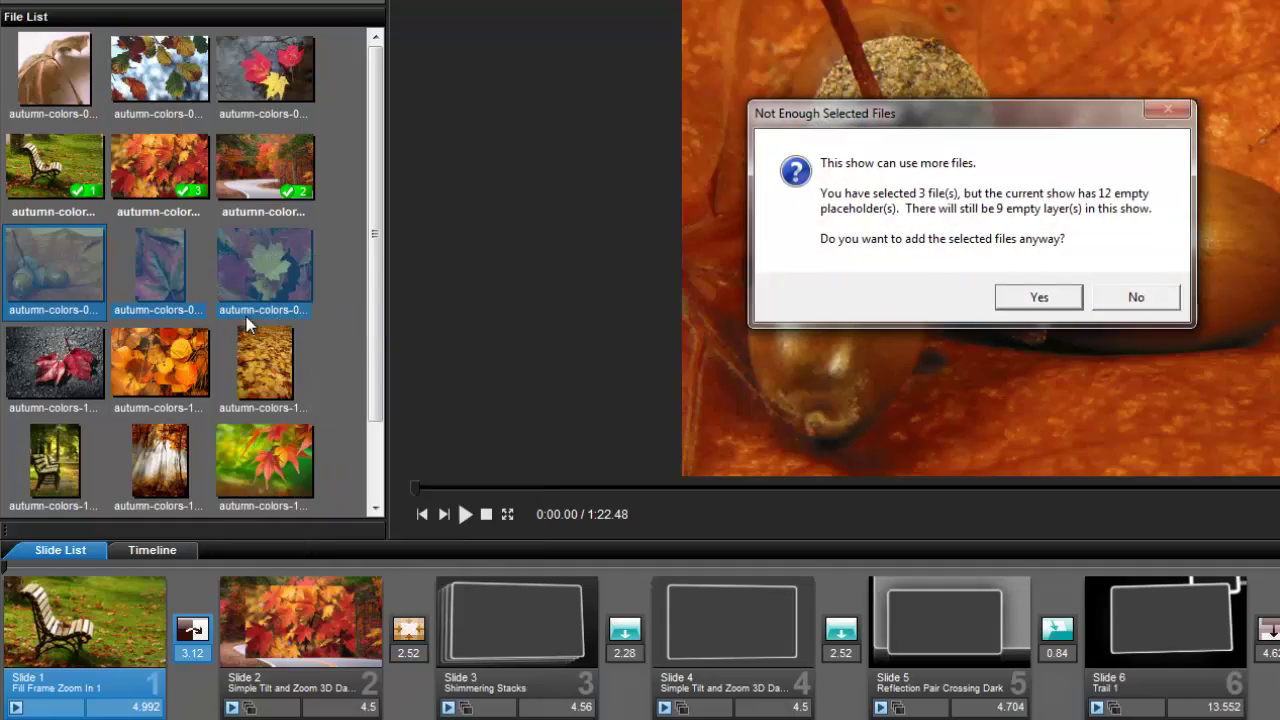
left_click(1020, 302)
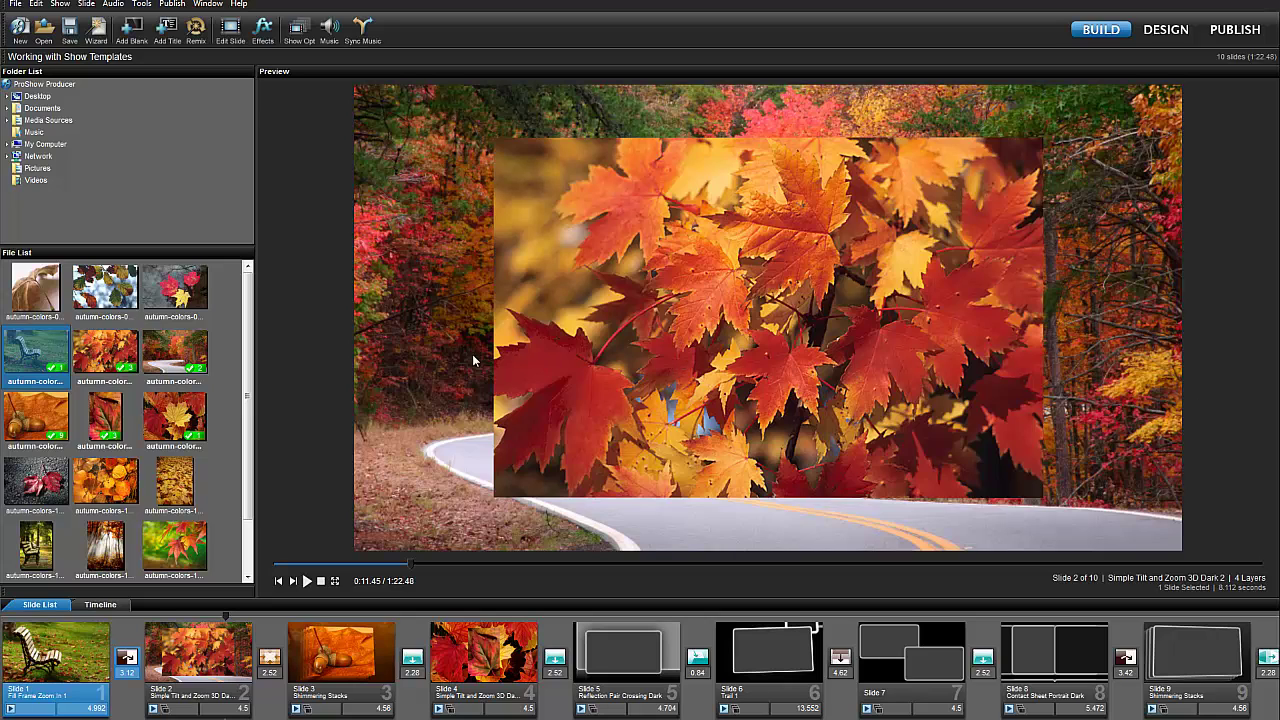
scroll(247, 410, "down", 1)
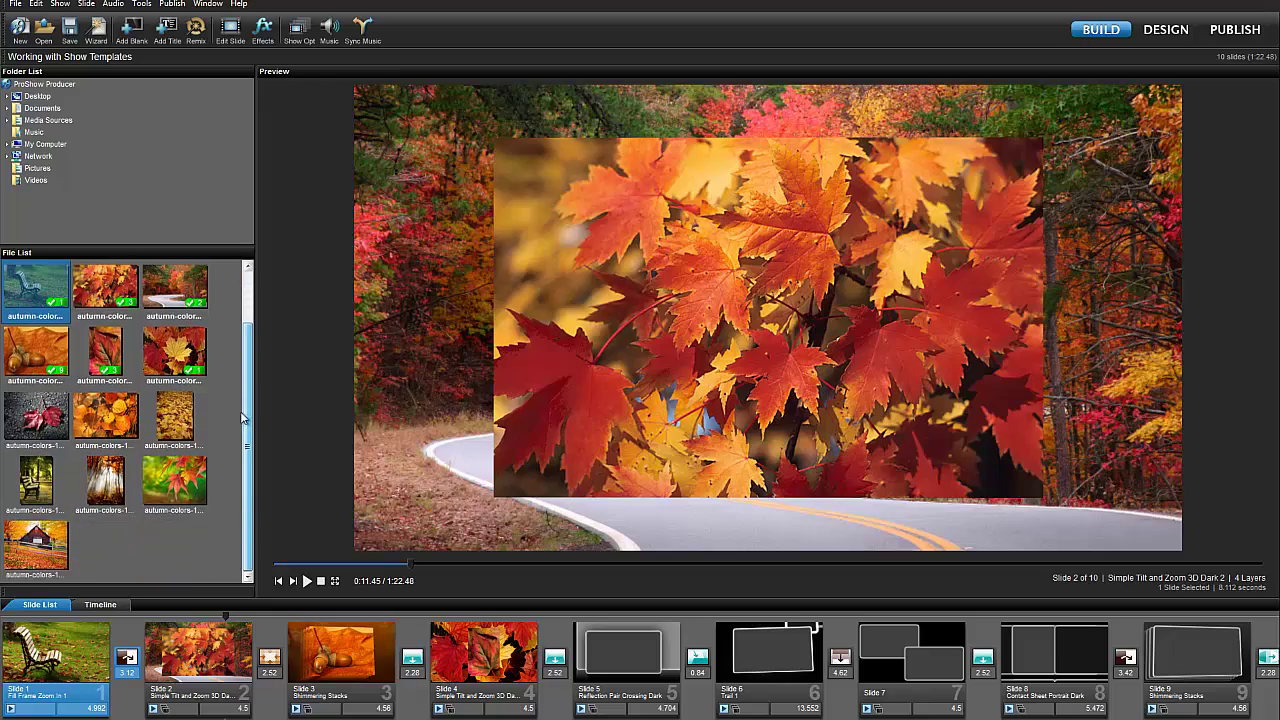
Step: Drop the red barn photo into Slide 5's Reflection Pair Crossing Dark frame
left_click(40, 540)
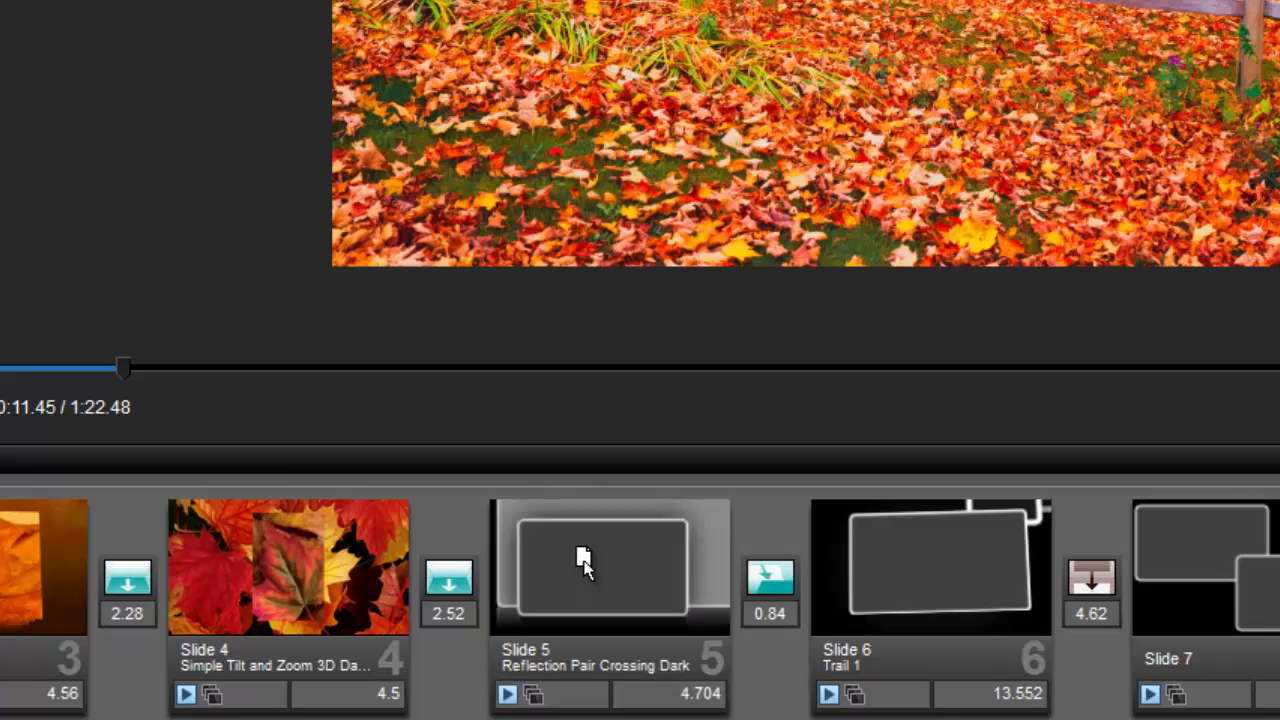
left_click_drag(584, 562, 585, 560)
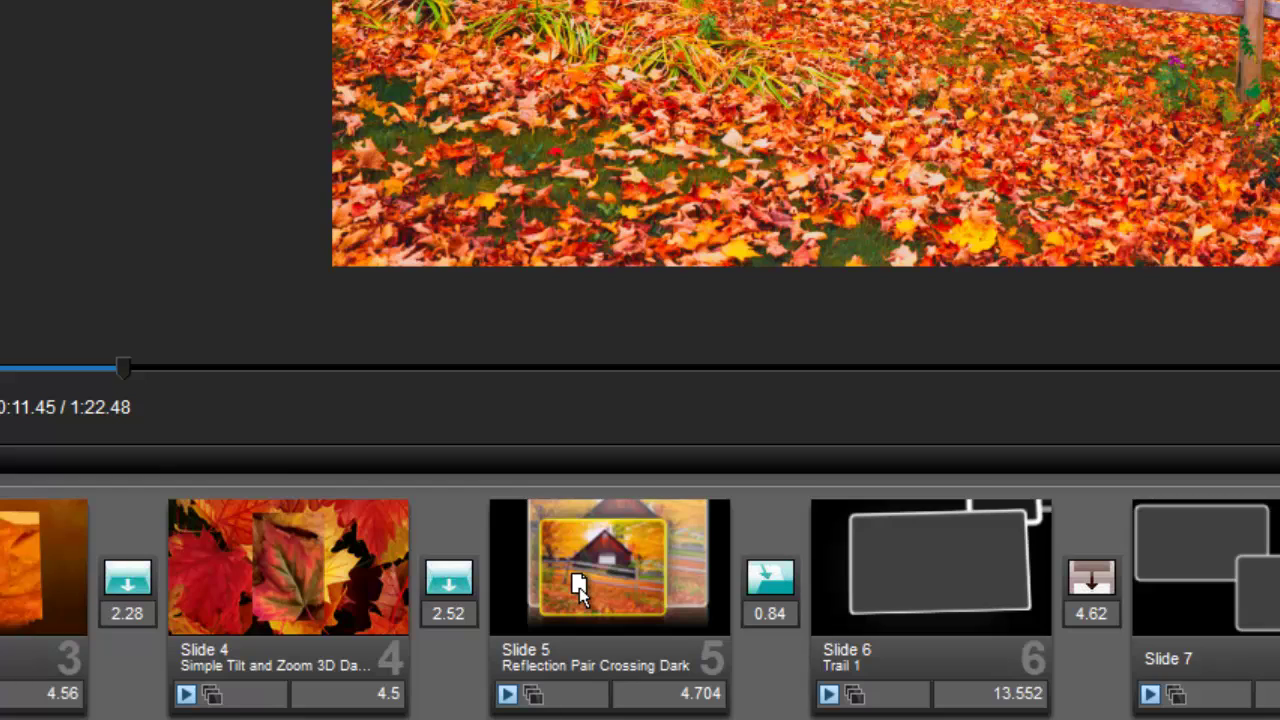
mouse_move(579, 587)
left_mouse_down()
mouse_move(592, 428)
mouse_move(591, 580)
left_mouse_up()
left_click_drag(577, 597, 579, 595)
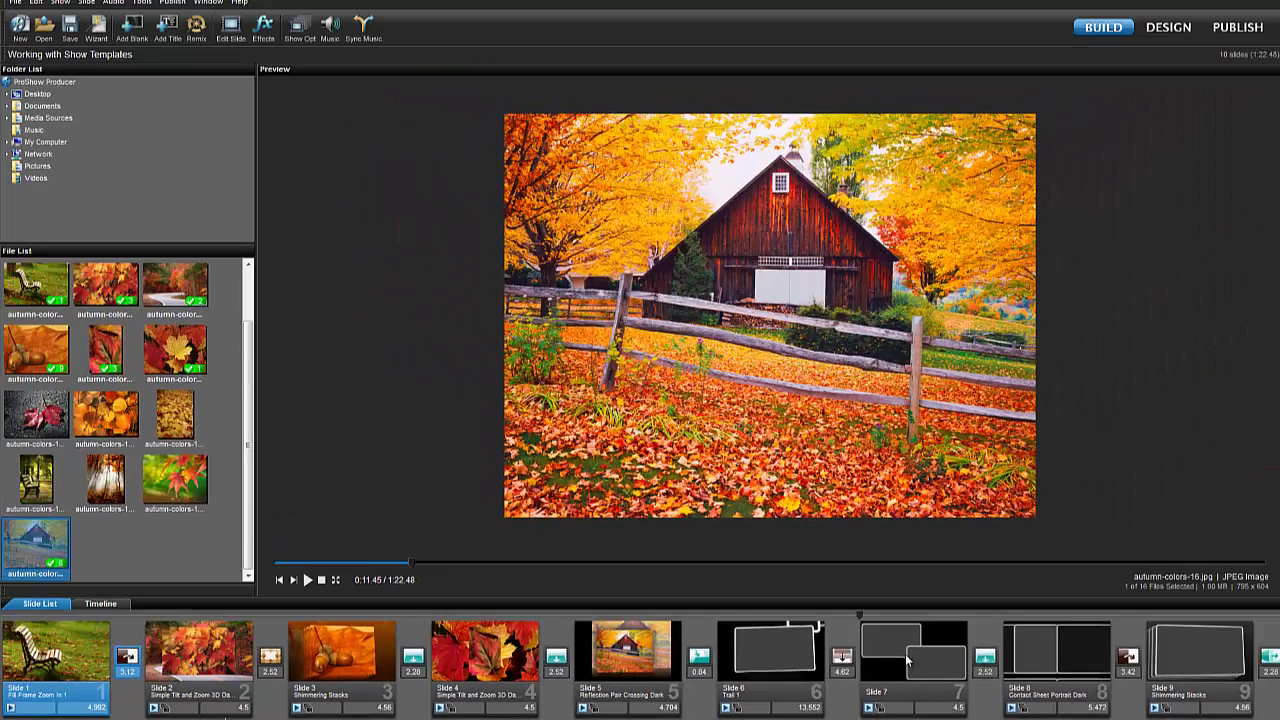
left_click(908, 660)
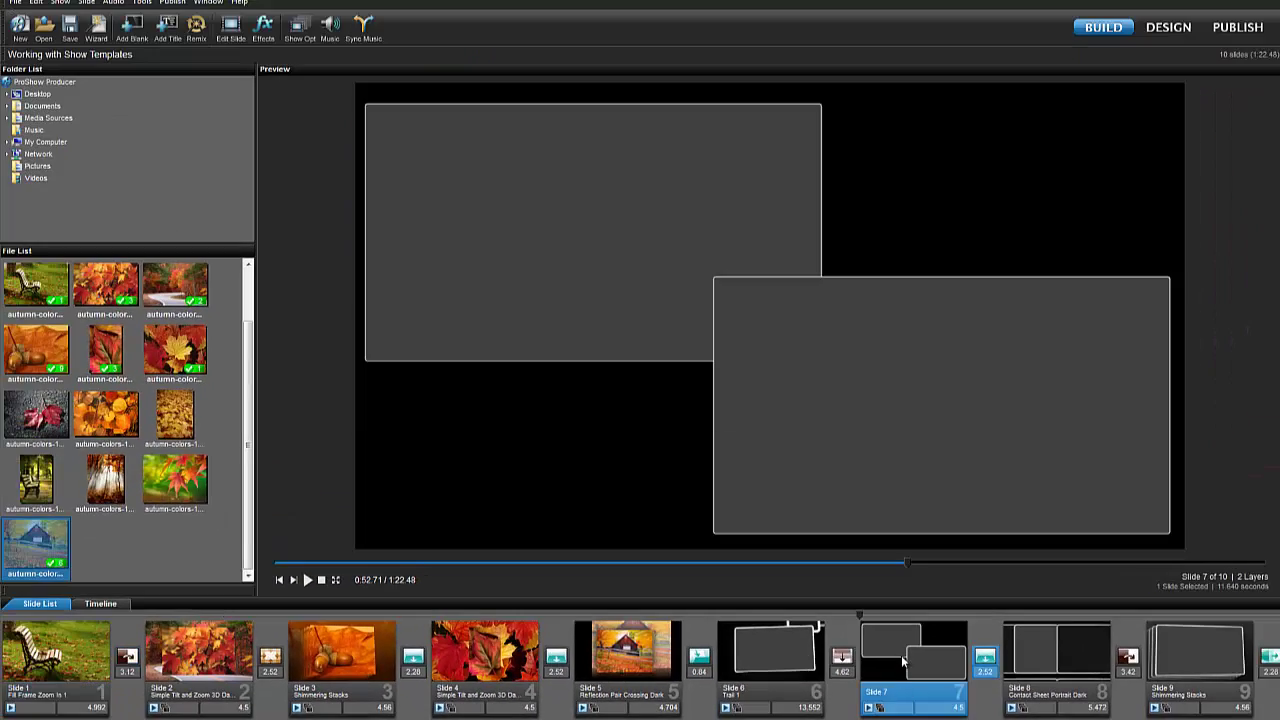
Step: In Slide 7's options, drag the green-leaves photo into its second layer
double_click(903, 660)
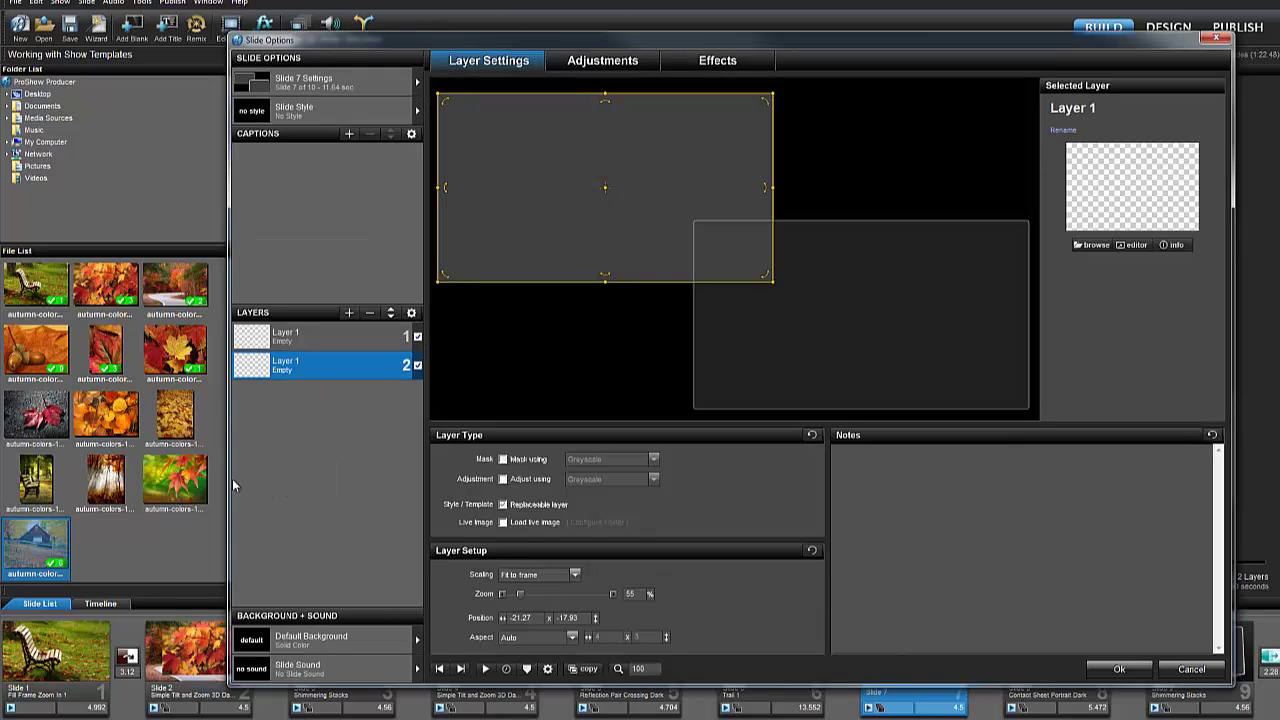
left_click_drag(186, 484, 258, 340)
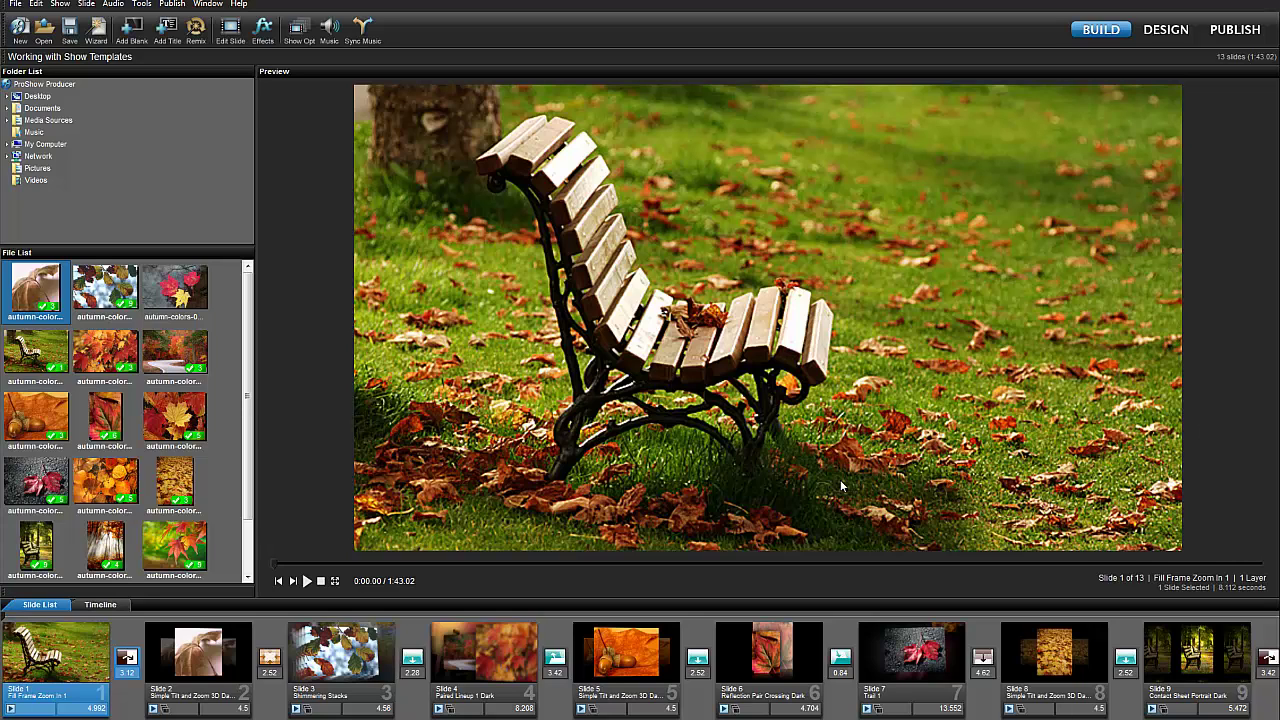
Step: Mark Slide 1's Landscape layer replaceable and copy that setting to all layers on selected slides
double_click(95, 645)
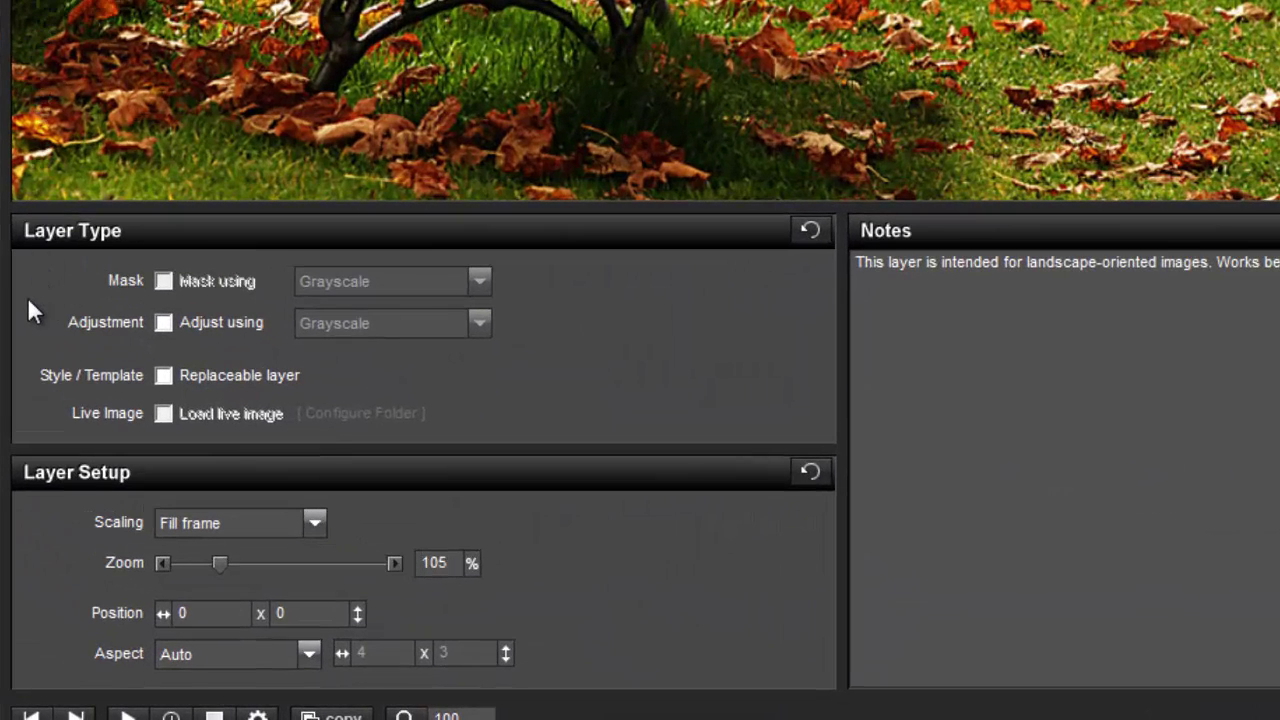
left_click(164, 376)
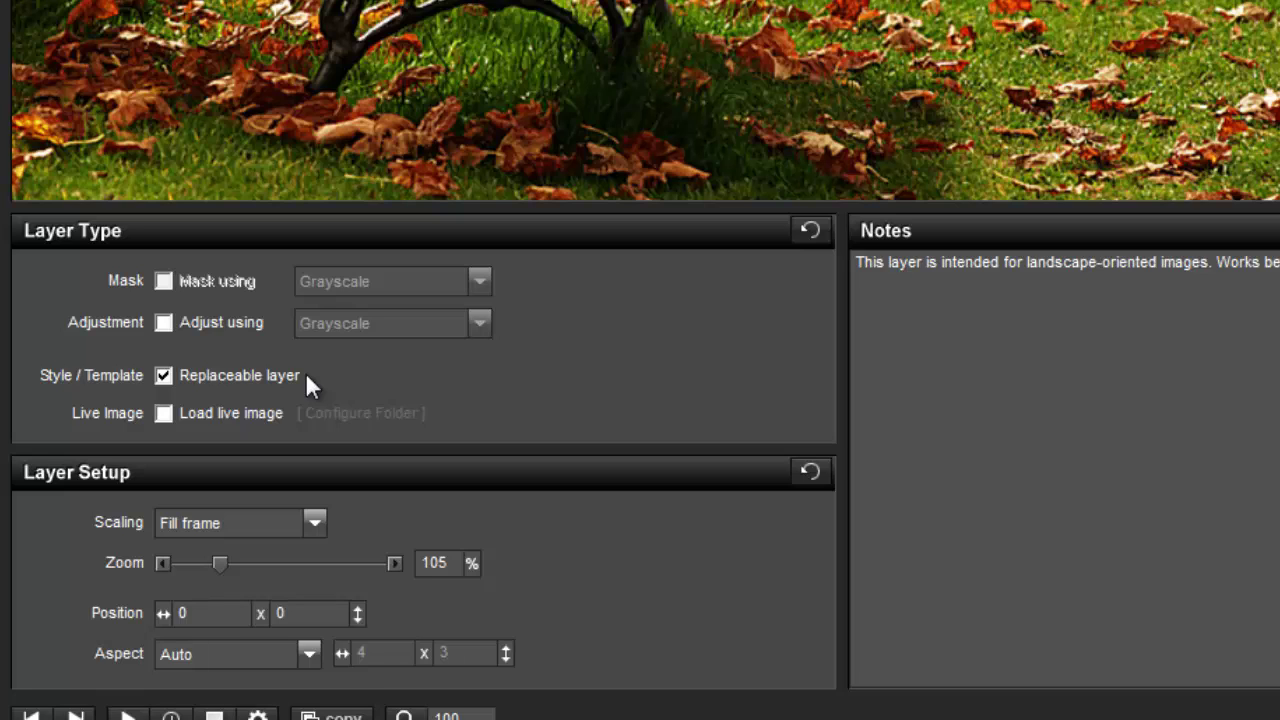
right_click(165, 376)
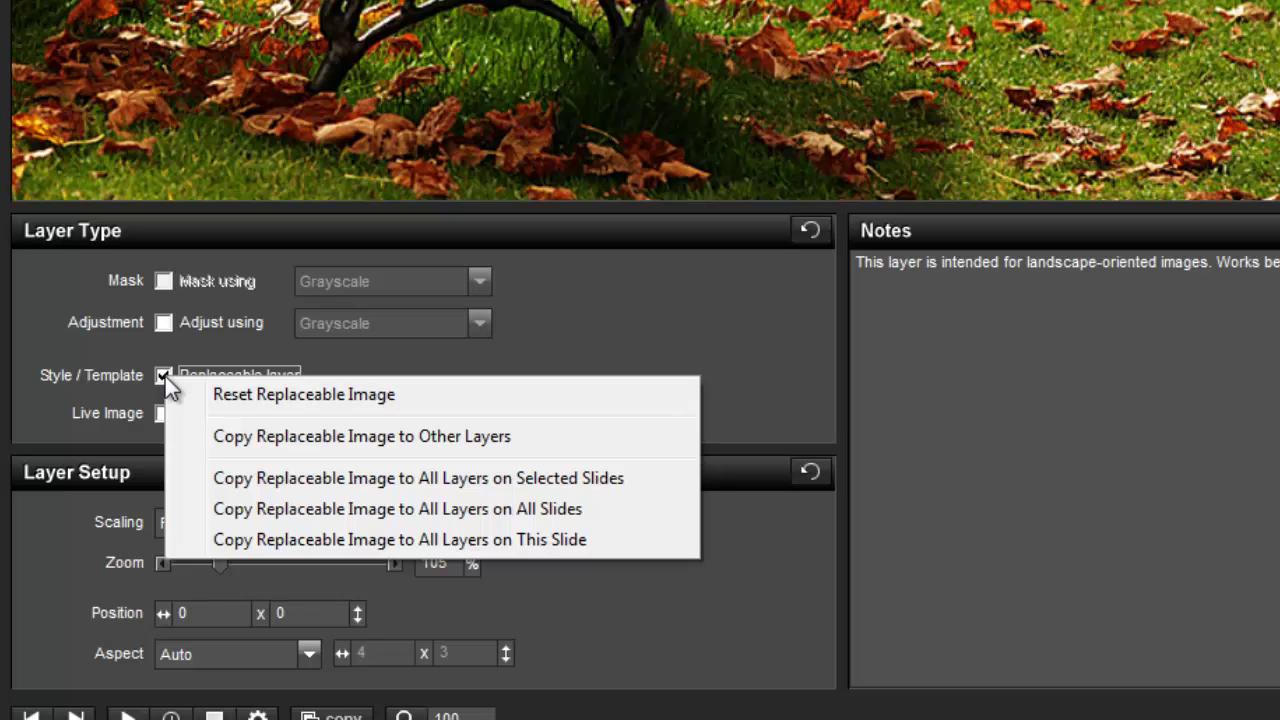
left_click(234, 478)
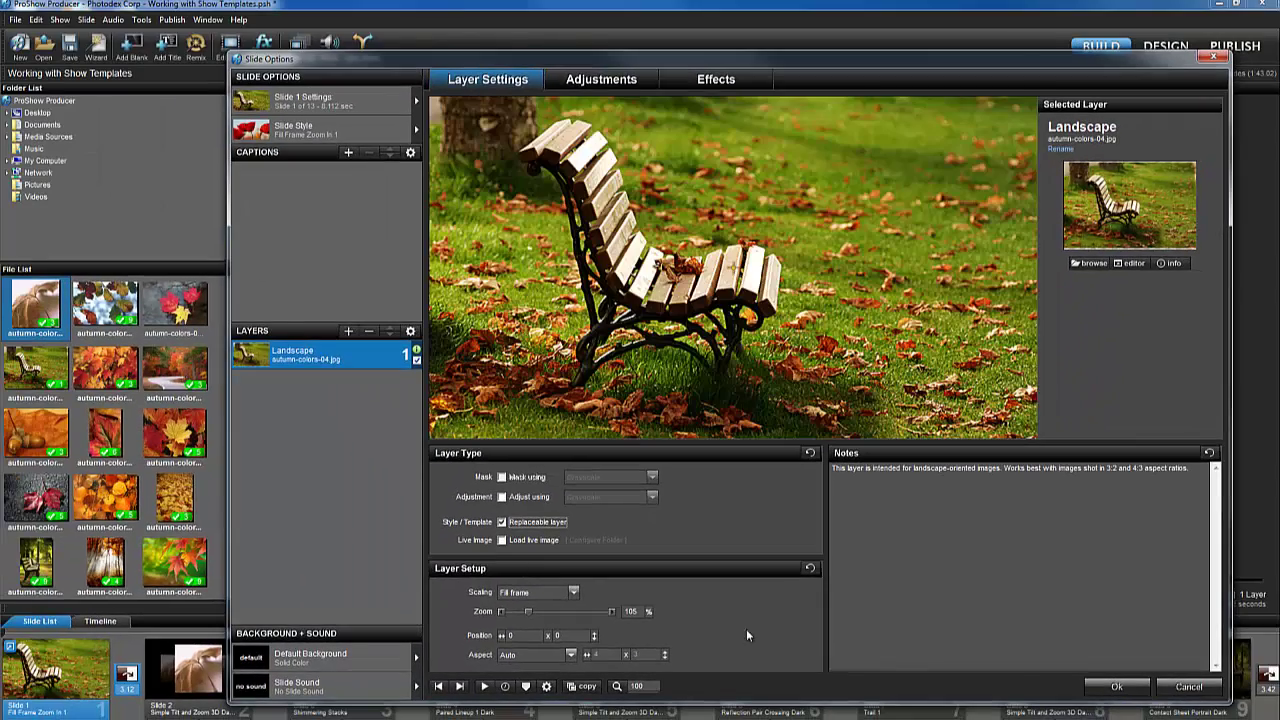
Step: Accept the slide changes, then choose File > Save as Template and confirm the content-removal warning
left_click(1112, 687)
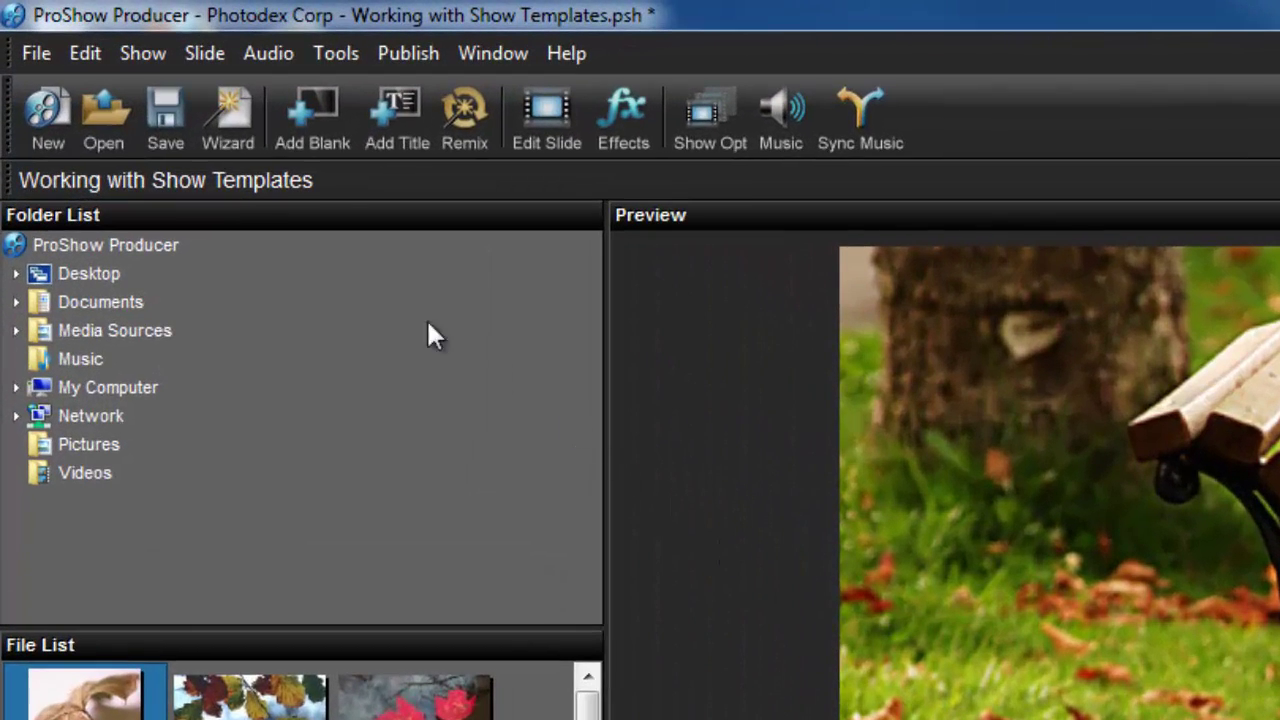
left_click(41, 52)
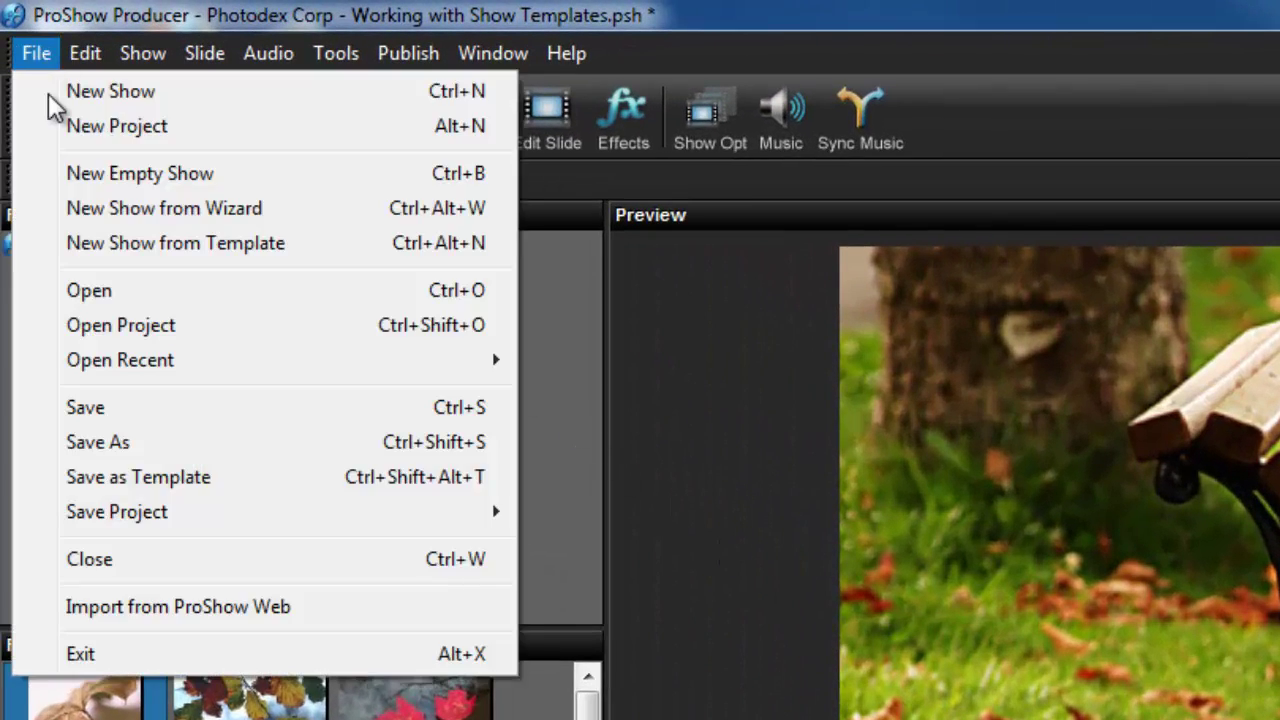
left_click(83, 475)
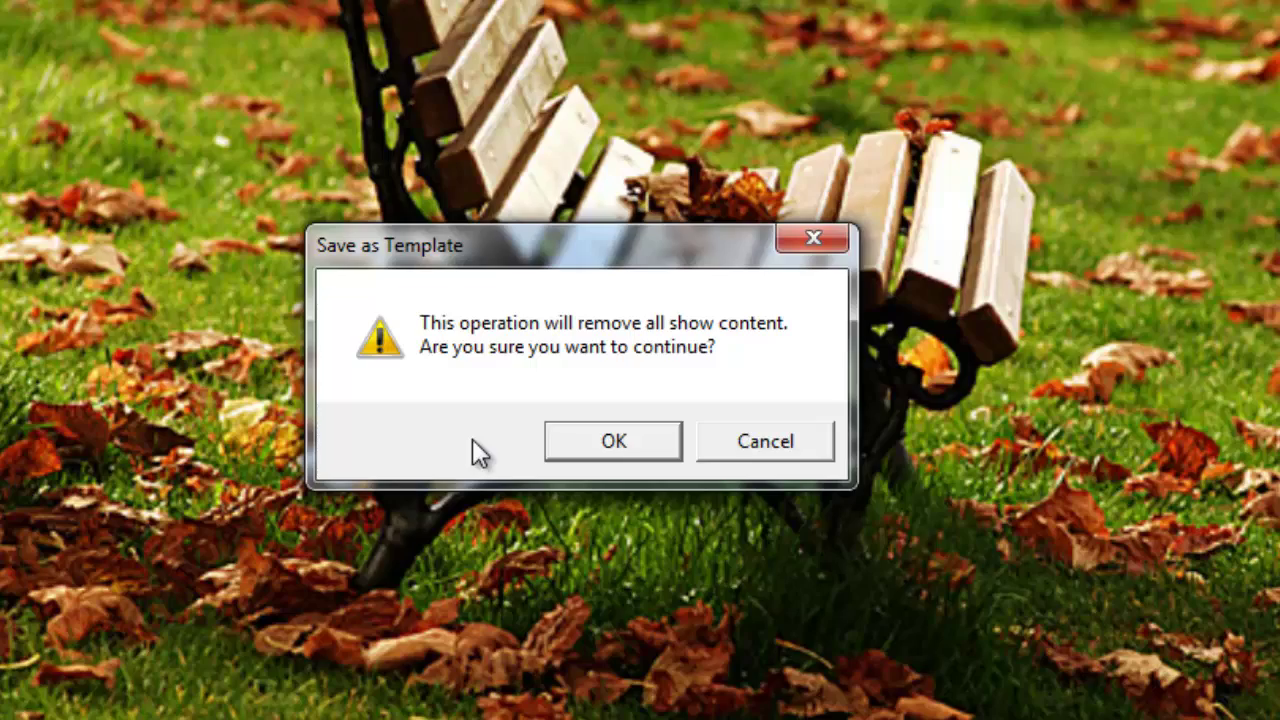
left_click(608, 446)
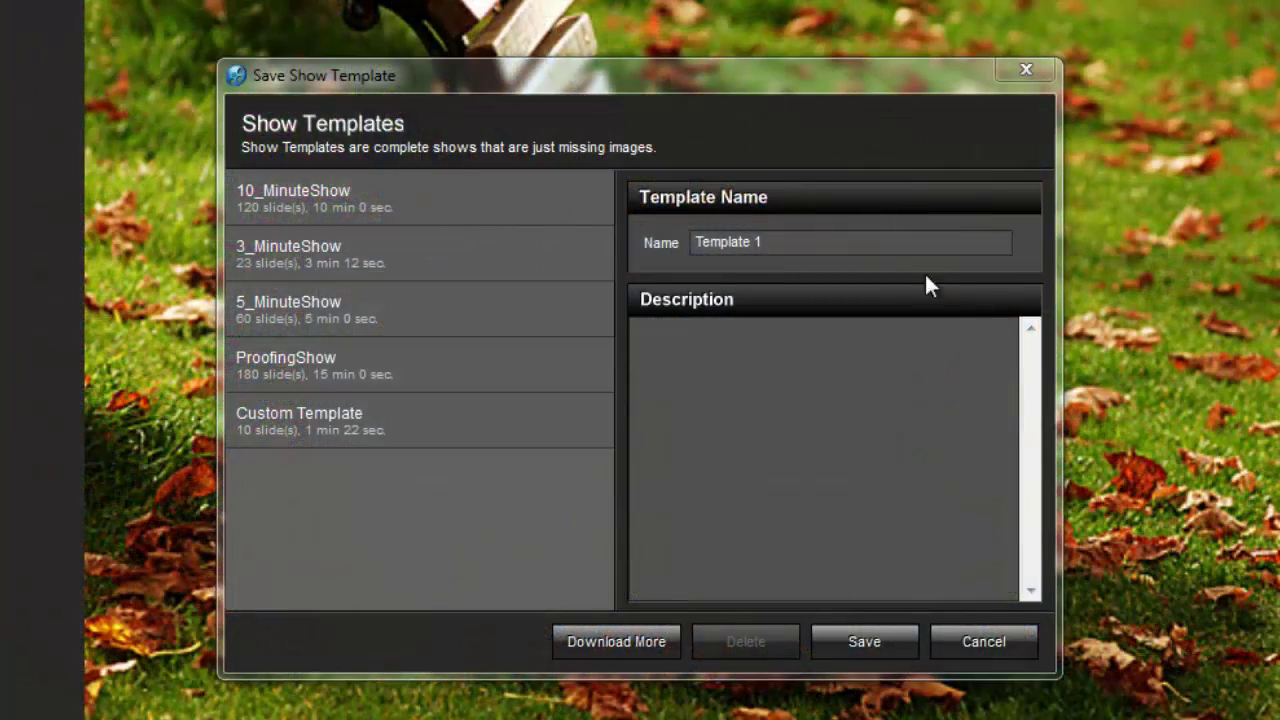
Step: Save the template as 'Outdoor Scenes' with description 'Best for outdoor scenery with lots of color'
left_click(837, 243)
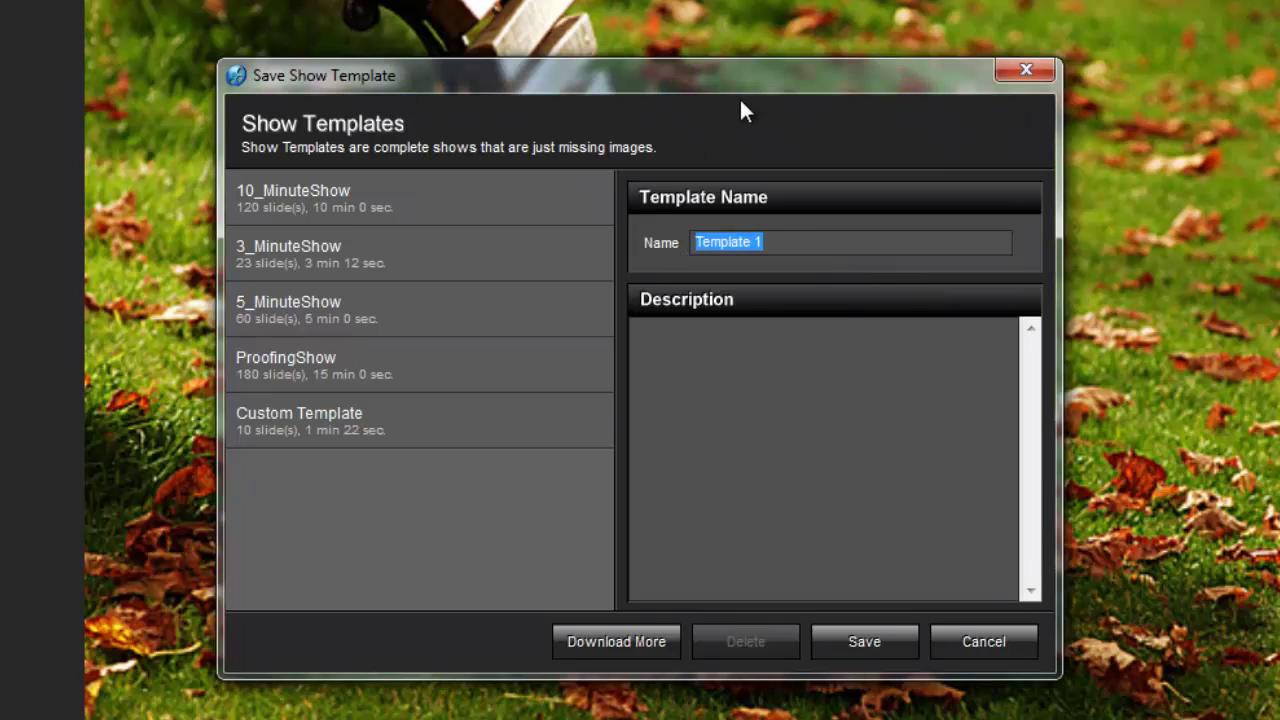
type("Outdoor Sc")
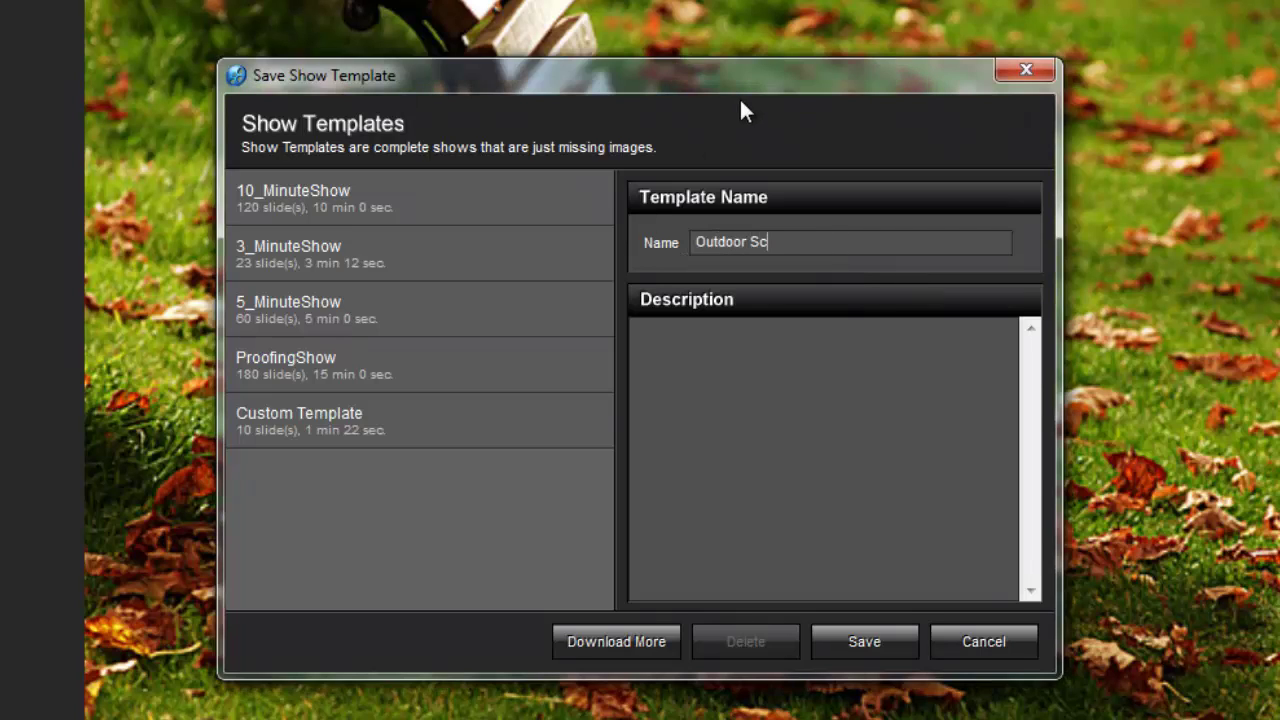
type("enes")
left_click(718, 341)
type("Best for outdoor scenery with lots of color")
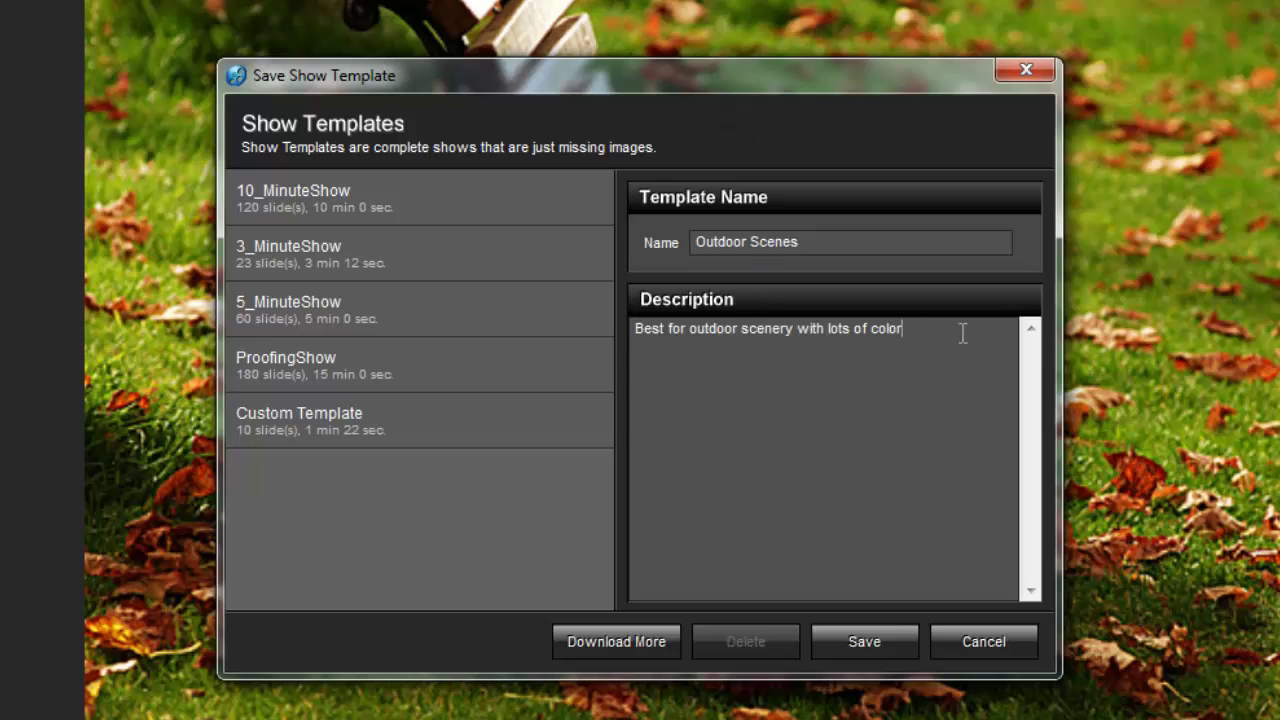
left_click(881, 639)
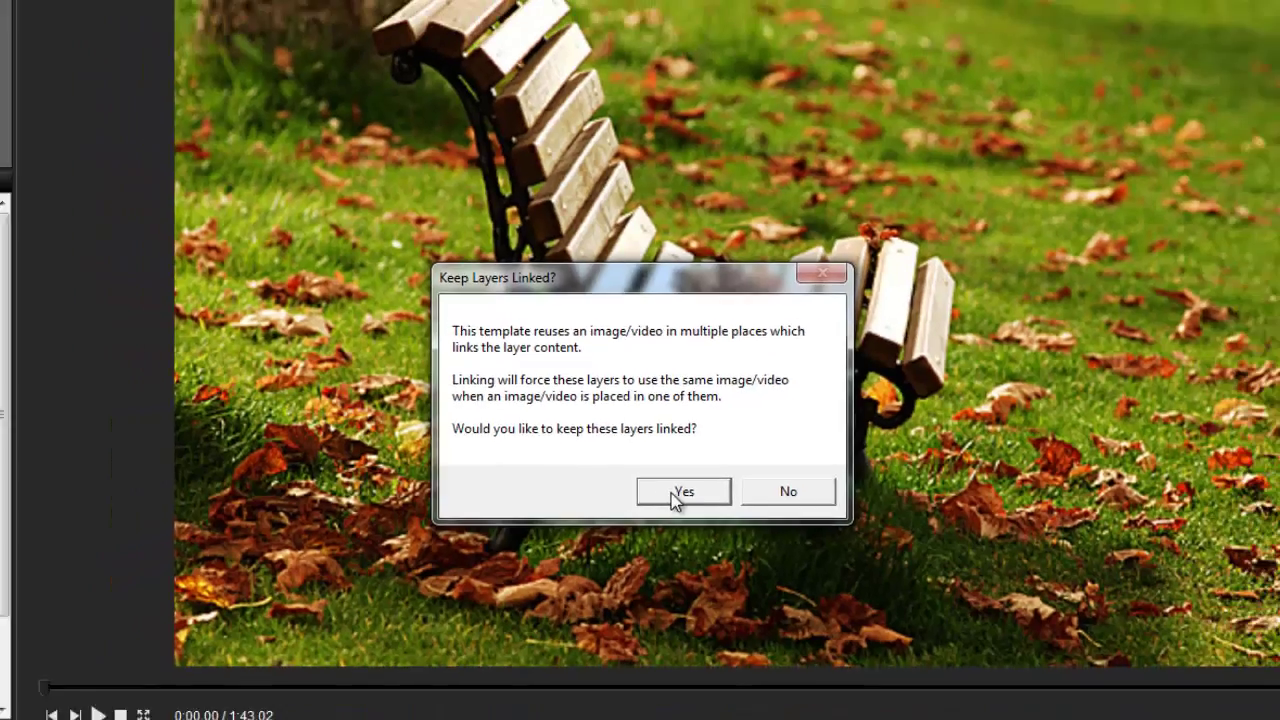
Step: Answer Yes in the Keep Layers Linked? prompt
left_click(692, 516)
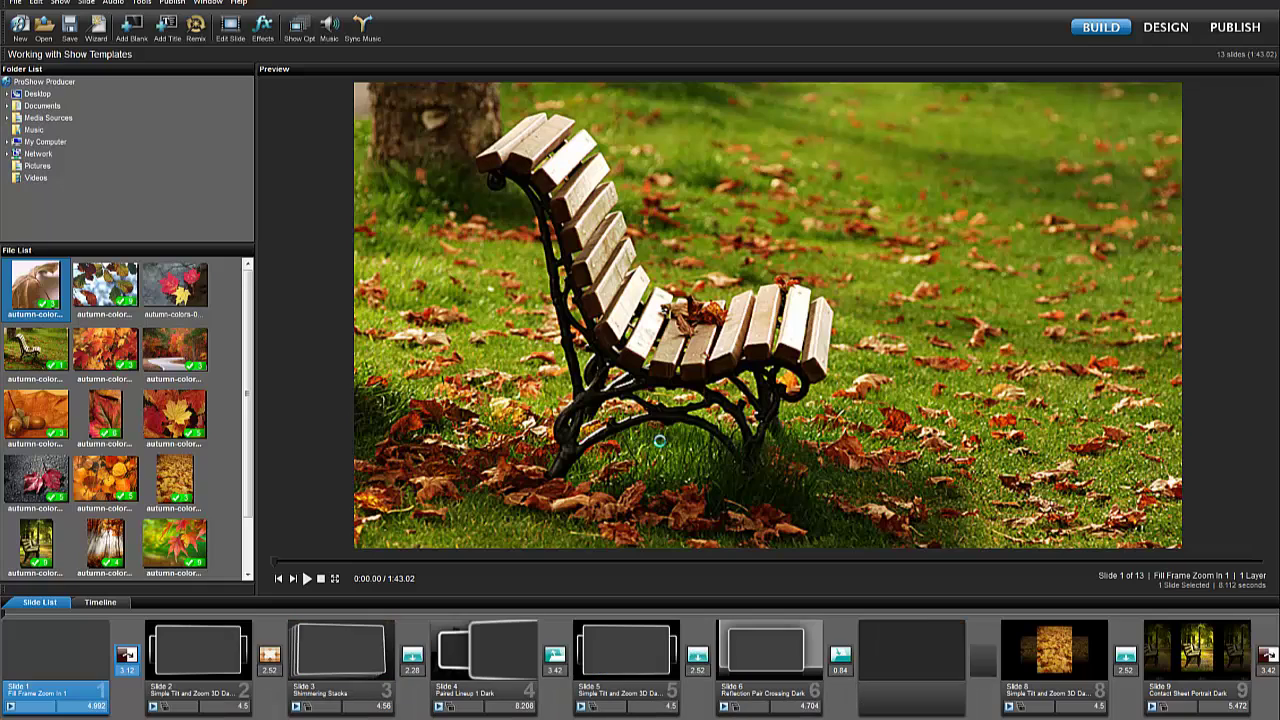